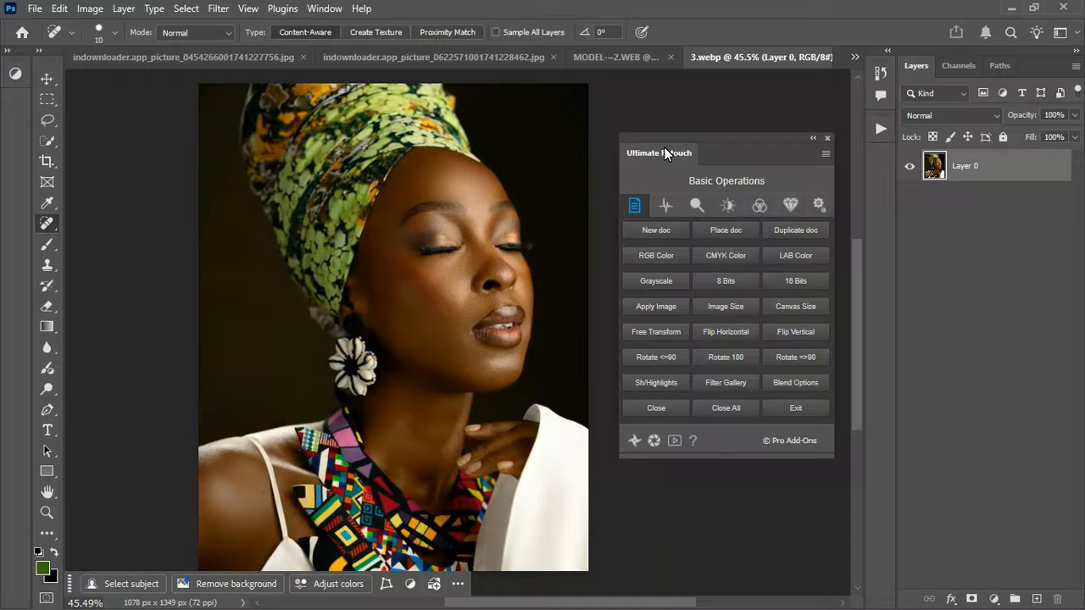
Step: Look through the Ultimate Retouch tool pages, from Basic Operations to Color Correction and its old presets
drag(665, 133, 660, 132)
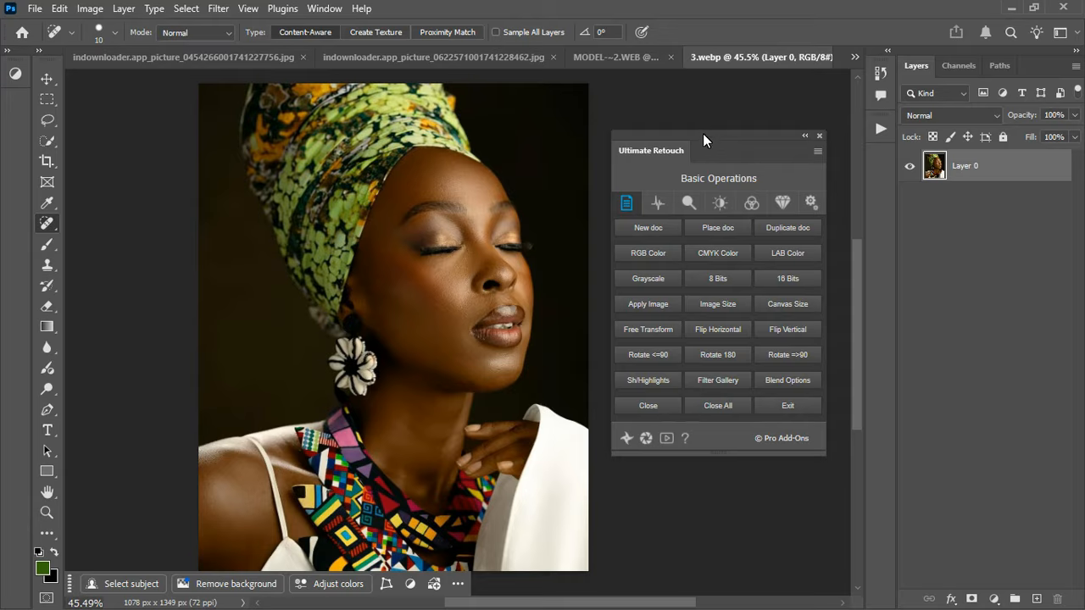
drag(703, 133, 702, 122)
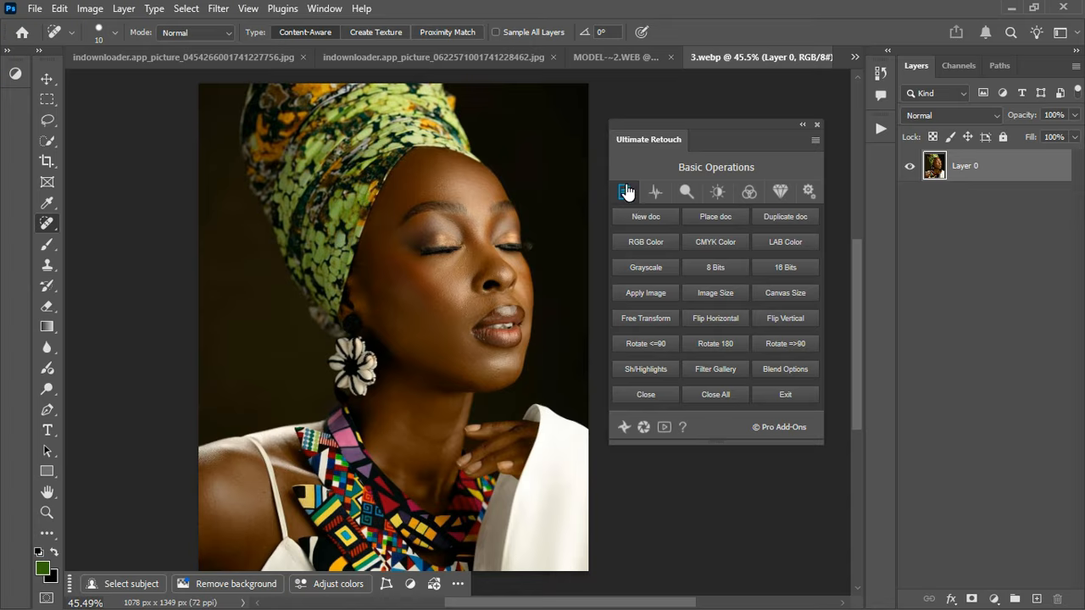
click(657, 194)
click(690, 194)
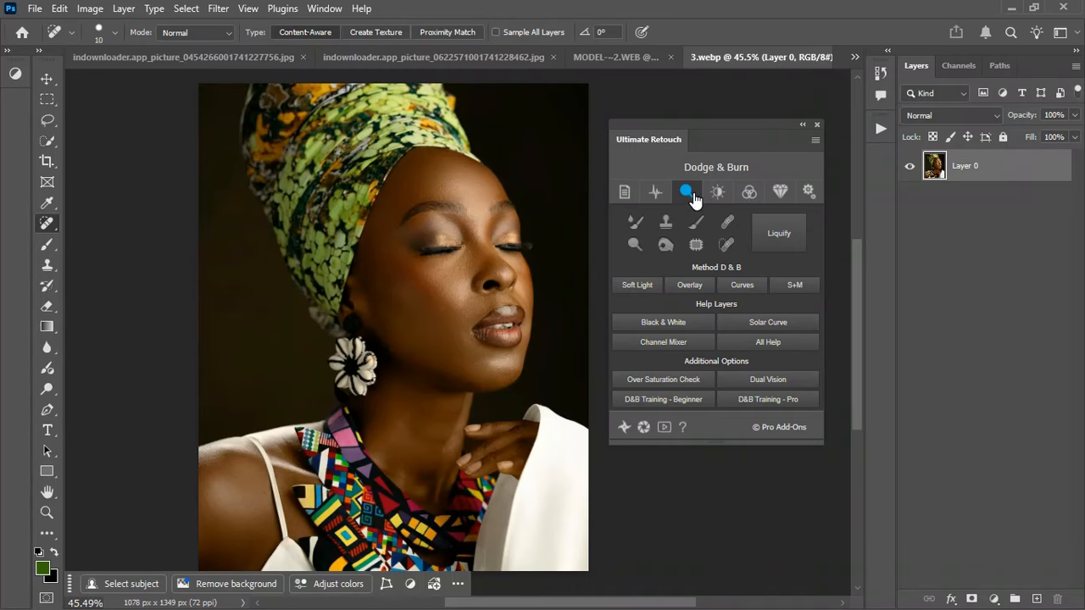
click(719, 194)
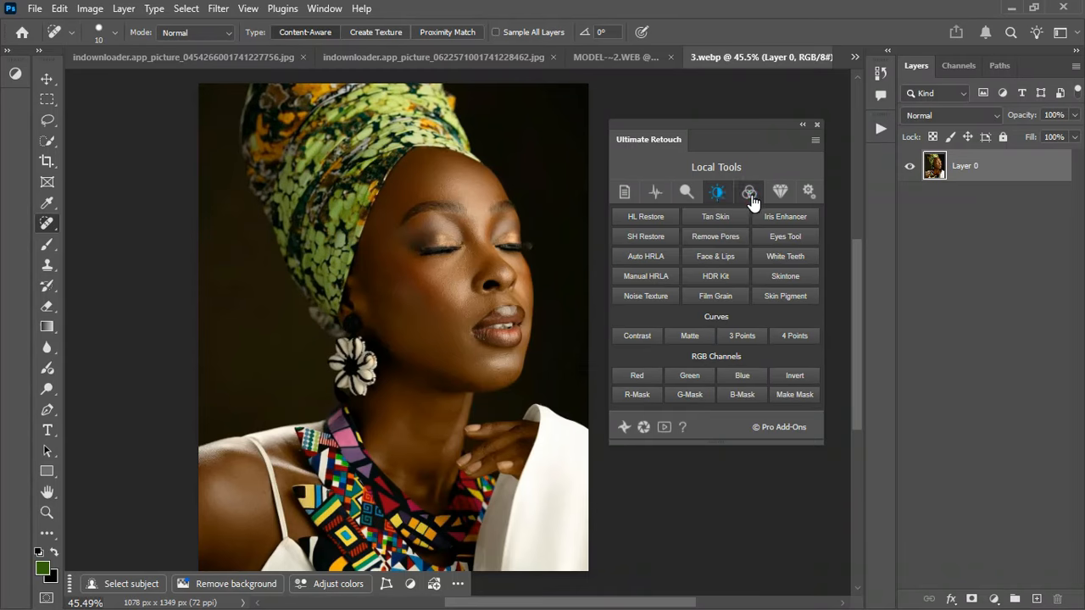
click(750, 195)
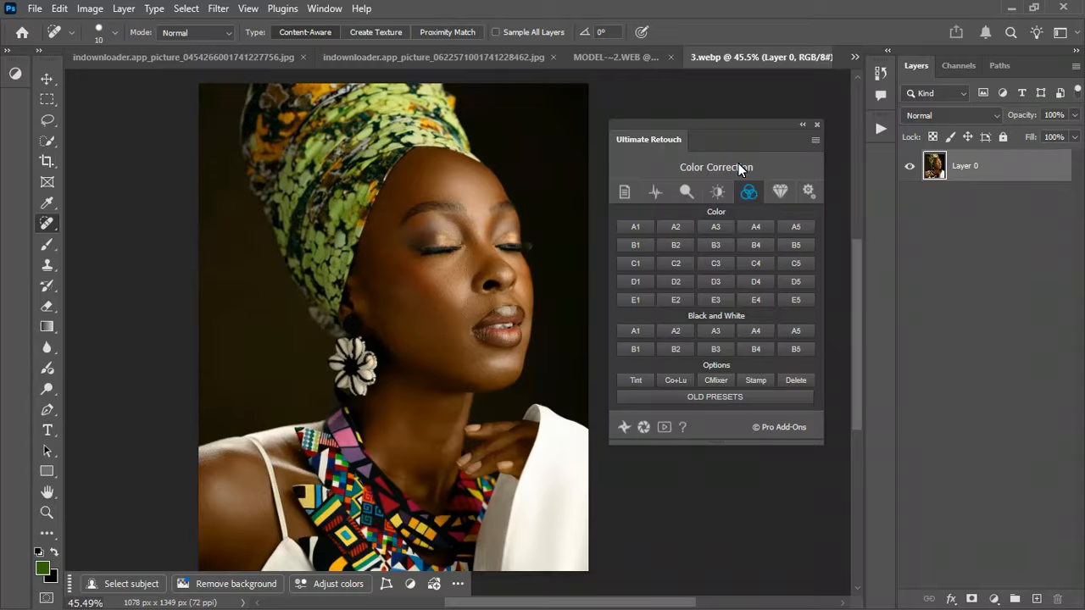
drag(729, 127, 723, 124)
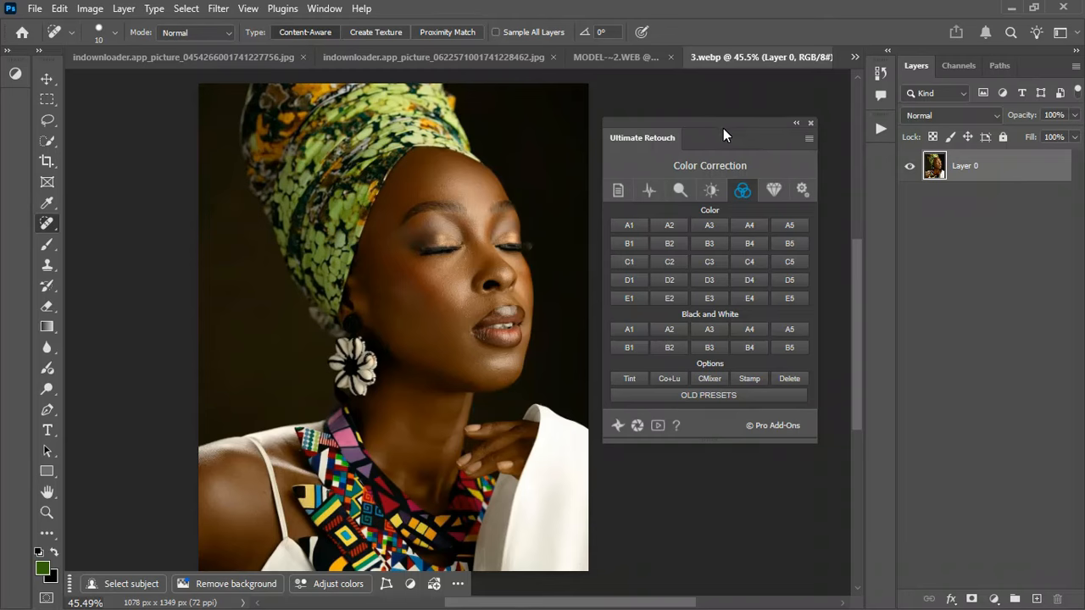
drag(719, 125, 719, 115)
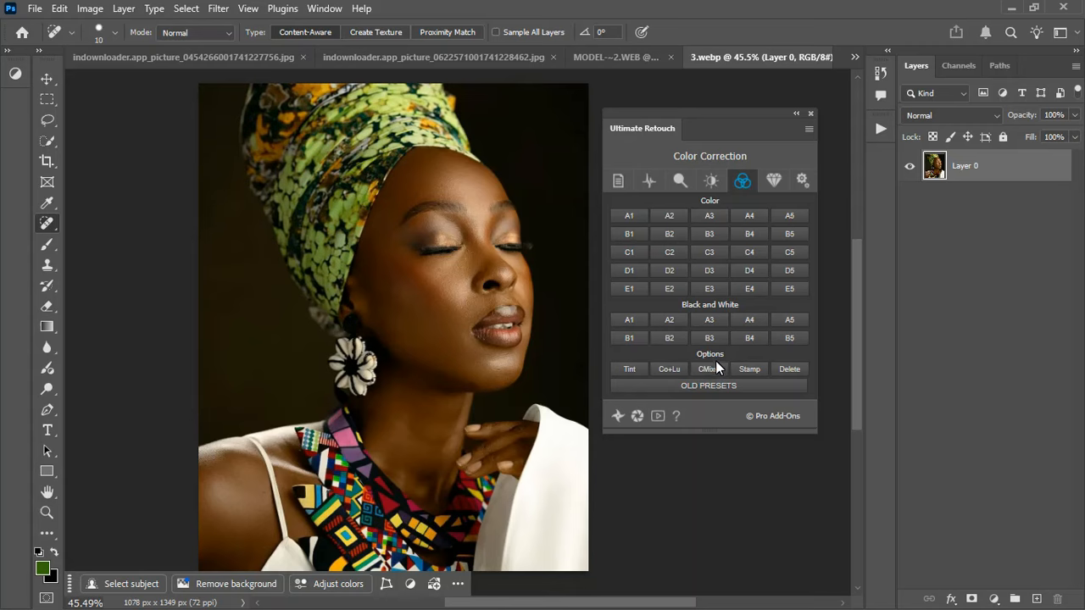
click(716, 388)
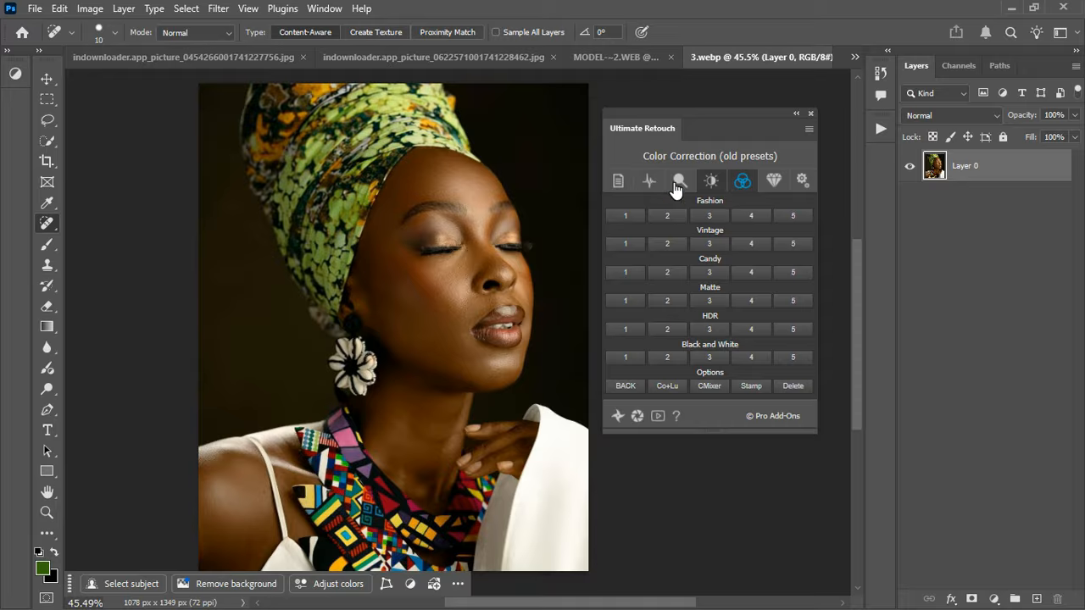
click(625, 187)
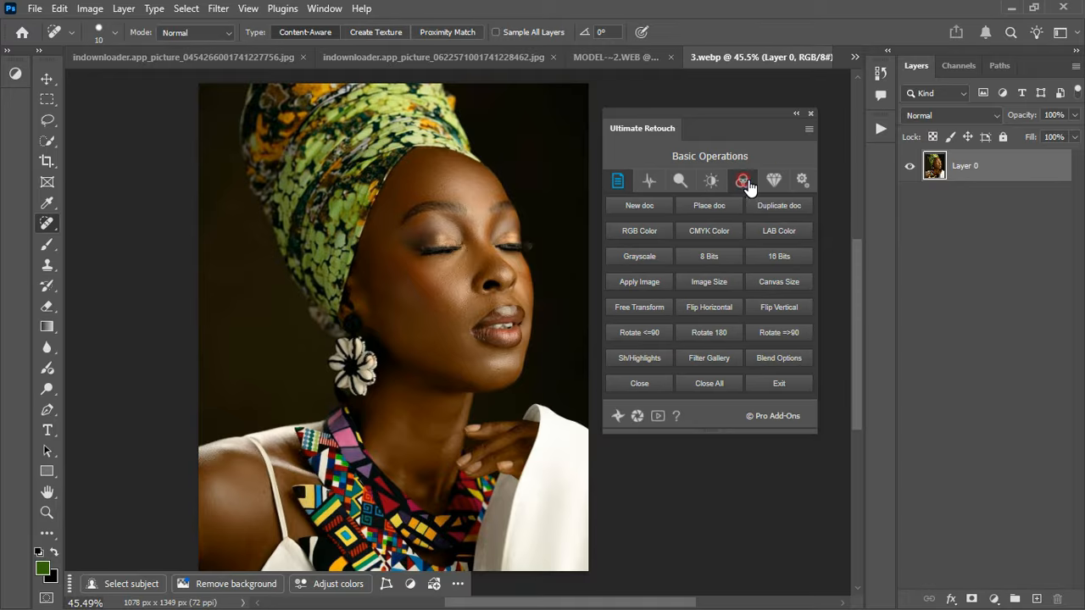
click(743, 184)
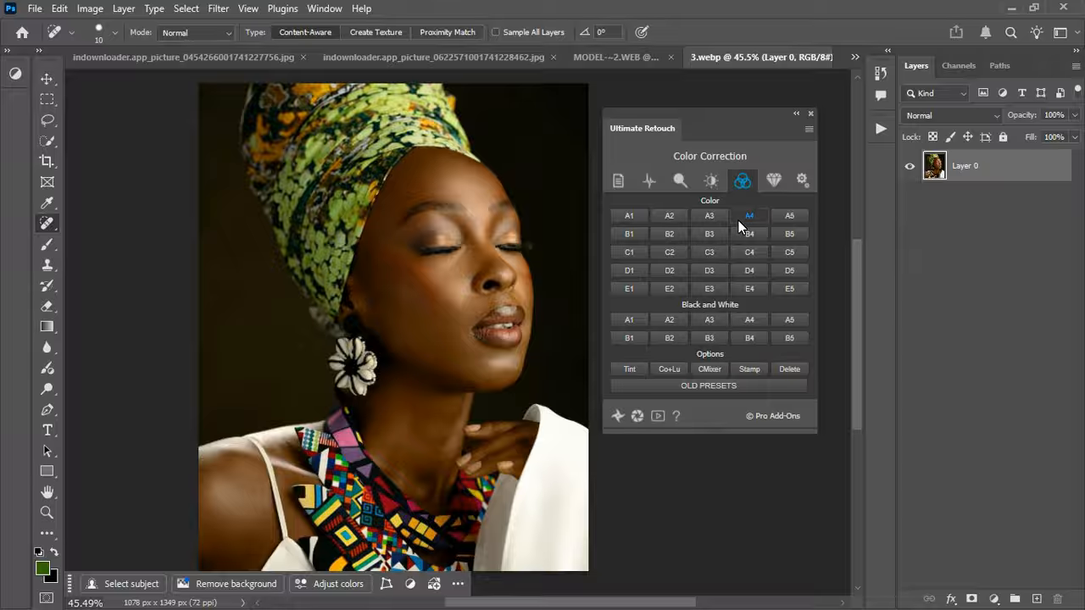
Step: Apply the A1 color preset to the portrait, compare the image with and without it, and hide its layer
click(628, 216)
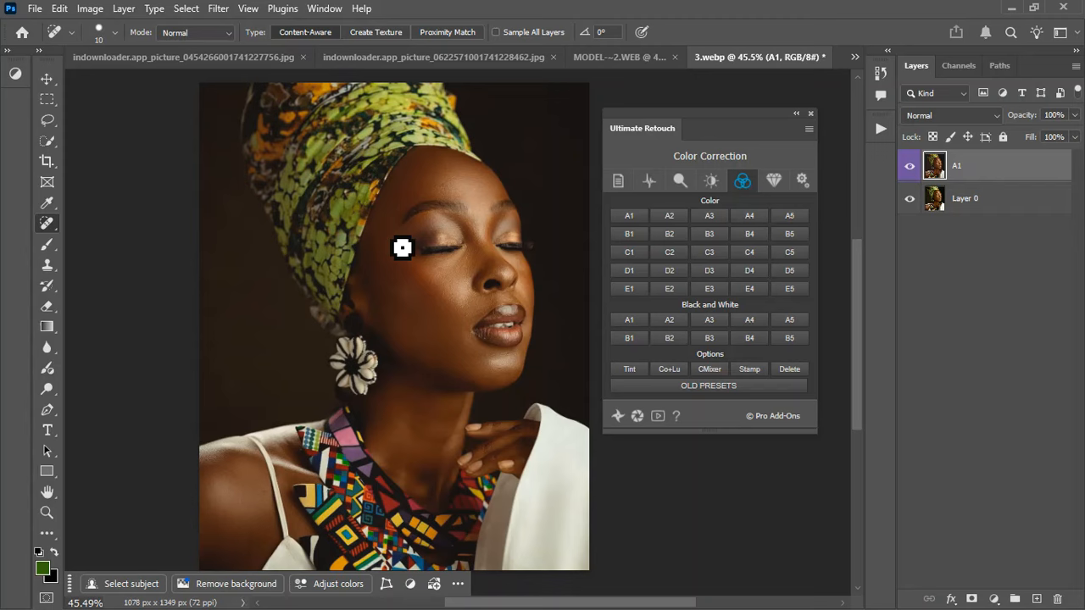
click(911, 168)
click(913, 170)
click(912, 168)
click(913, 169)
scroll(424, 290, up, 3)
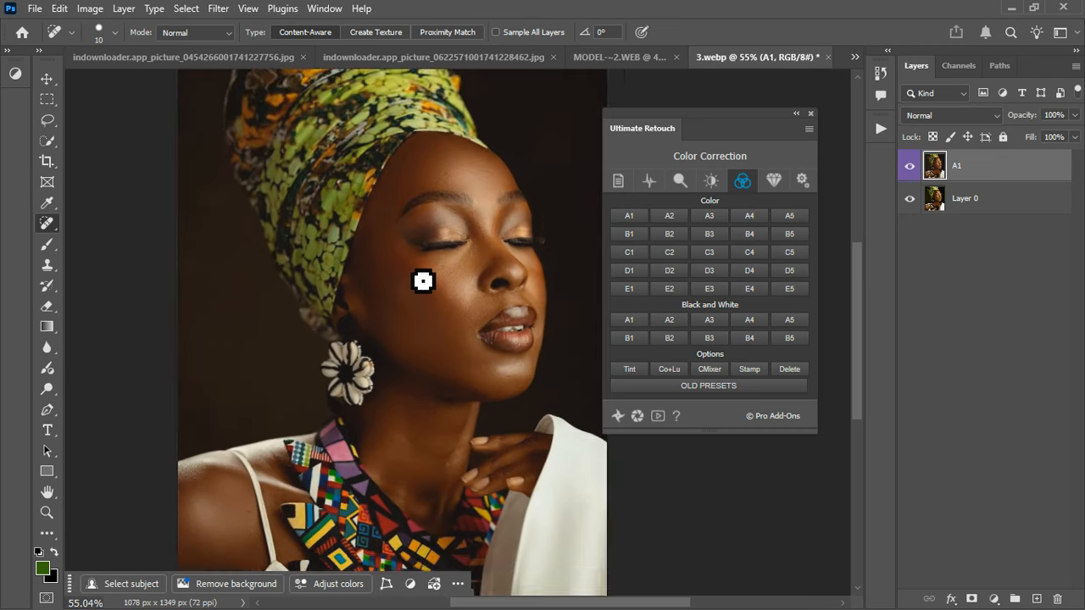
scroll(423, 281, down, 3)
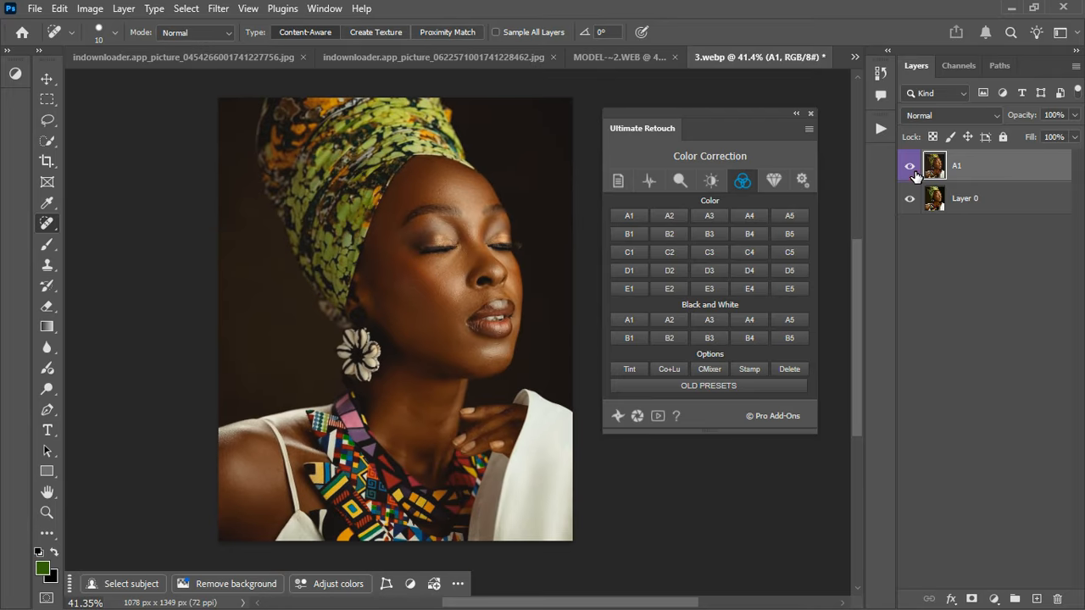
click(911, 167)
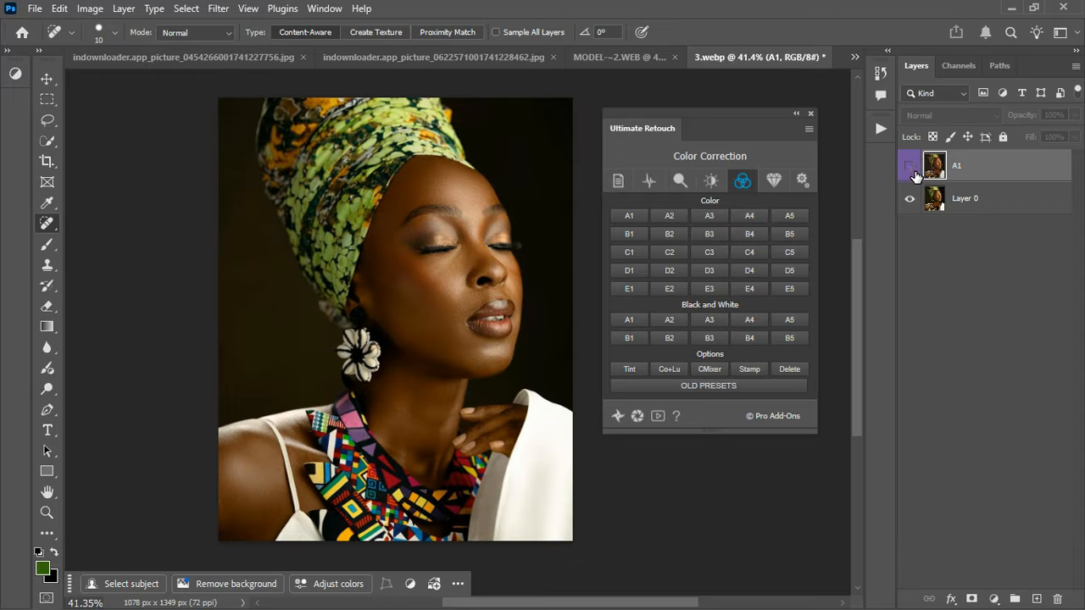
Step: Apply the A2 color preset directly above Layer 0 and hide the resulting layer
click(993, 196)
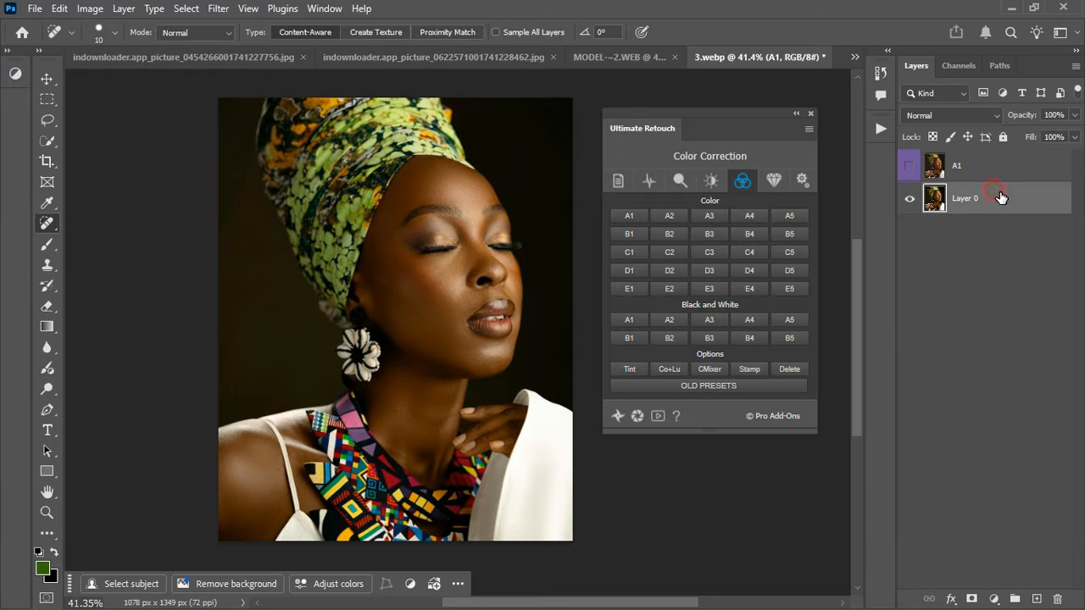
click(669, 218)
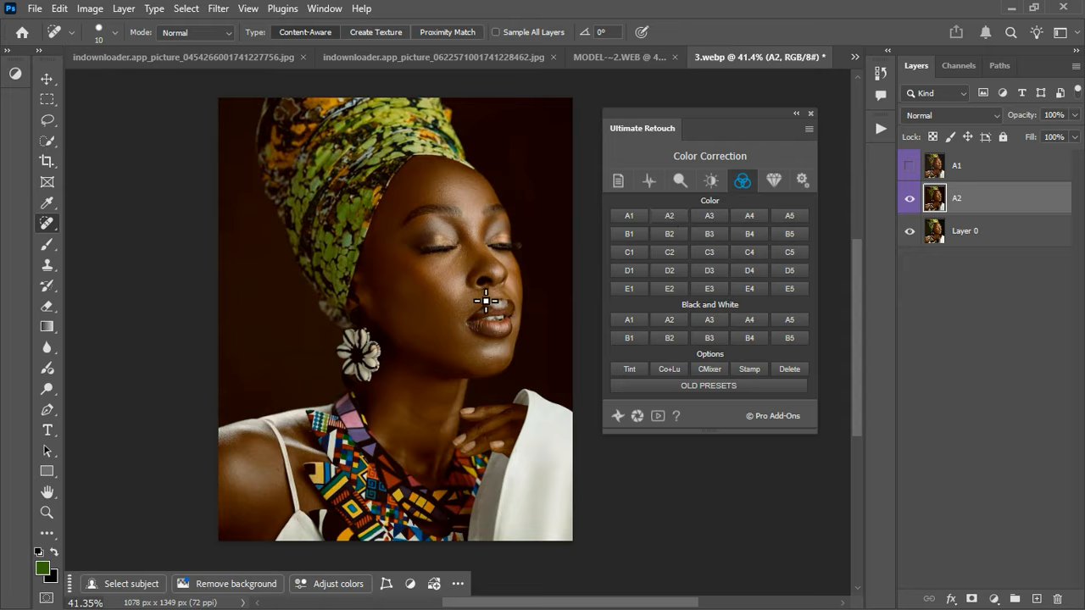
click(910, 199)
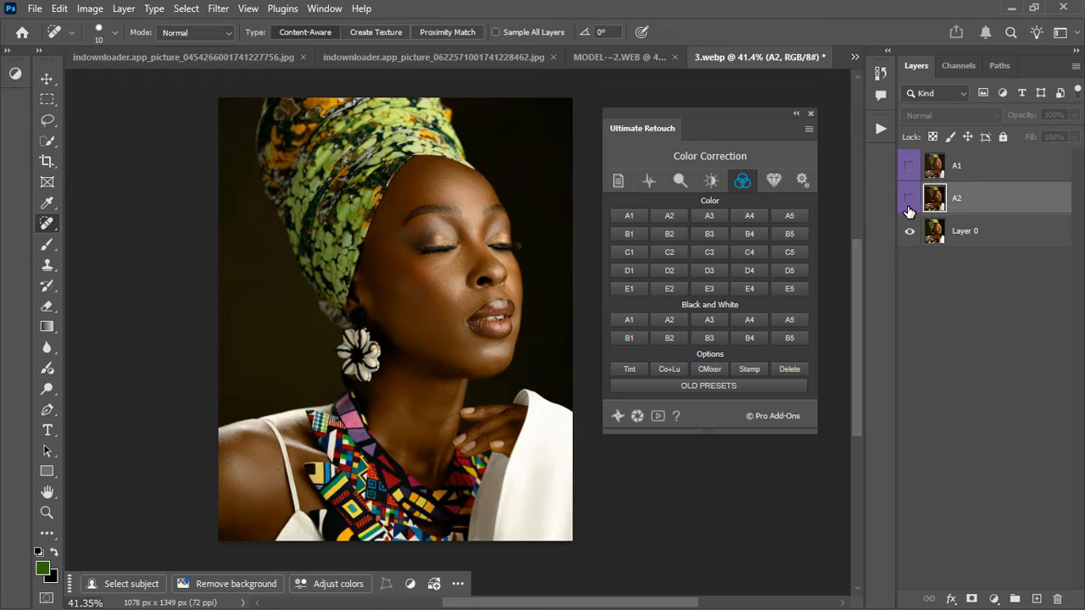
Step: Apply the A3 color preset, inspect the face with the effect on and off, and hide its layer
click(716, 219)
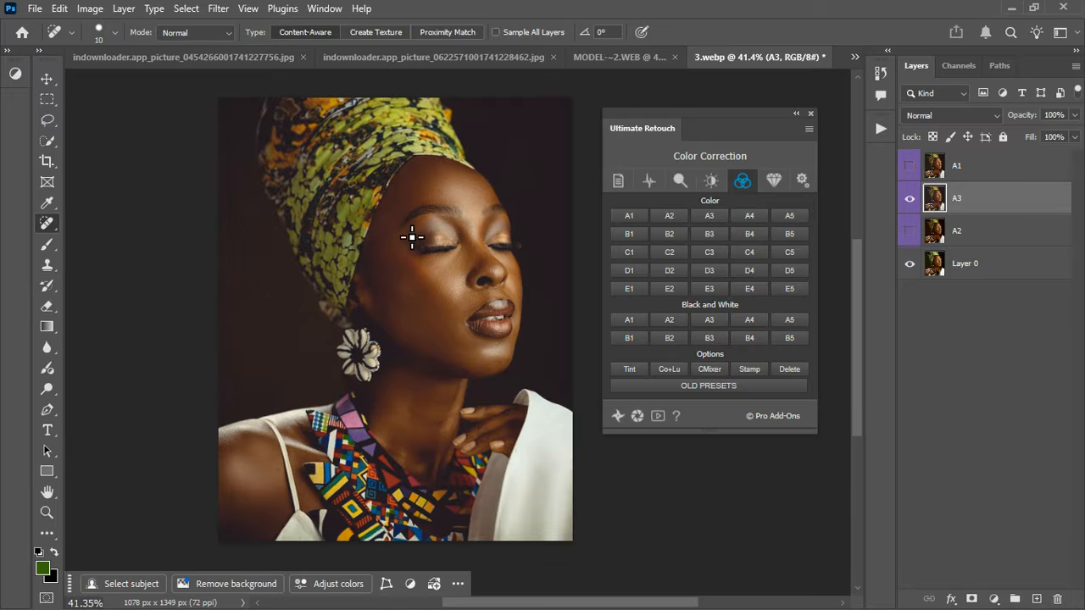
scroll(412, 222, up, 3)
scroll(416, 204, down, 2)
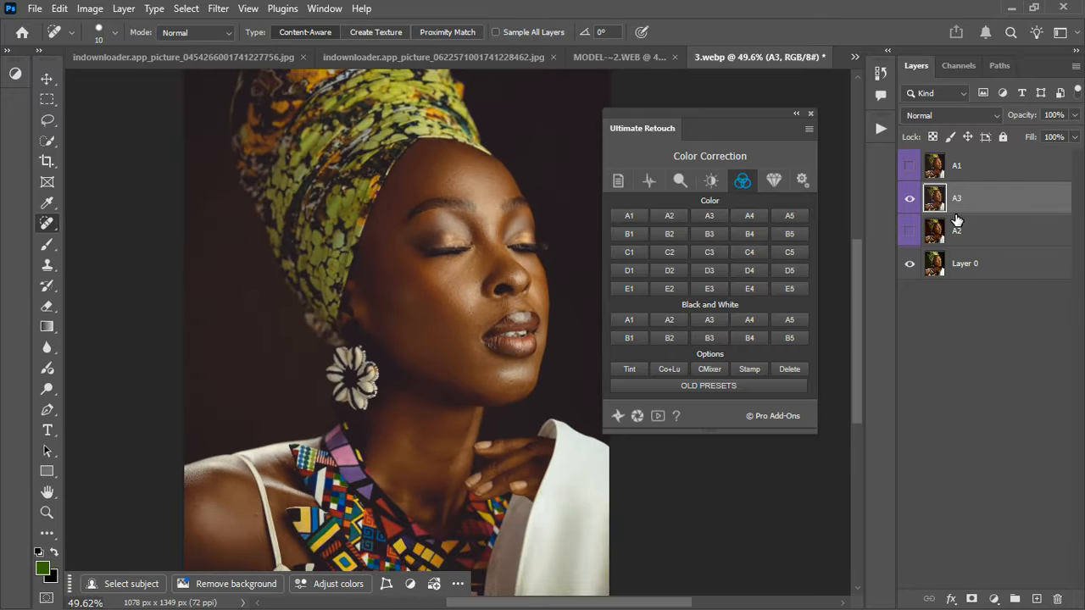
click(912, 201)
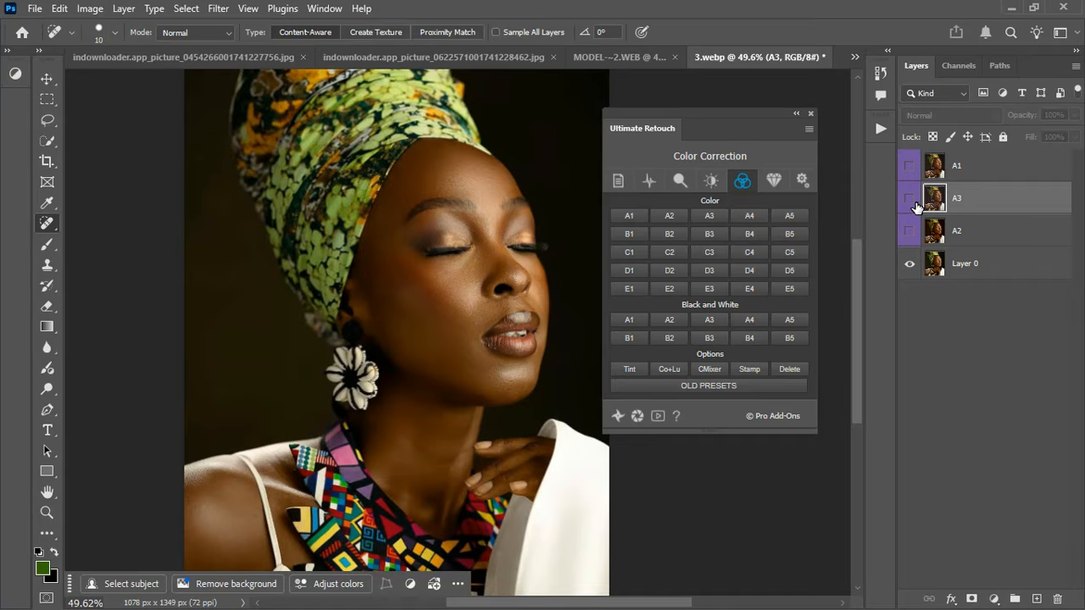
click(914, 203)
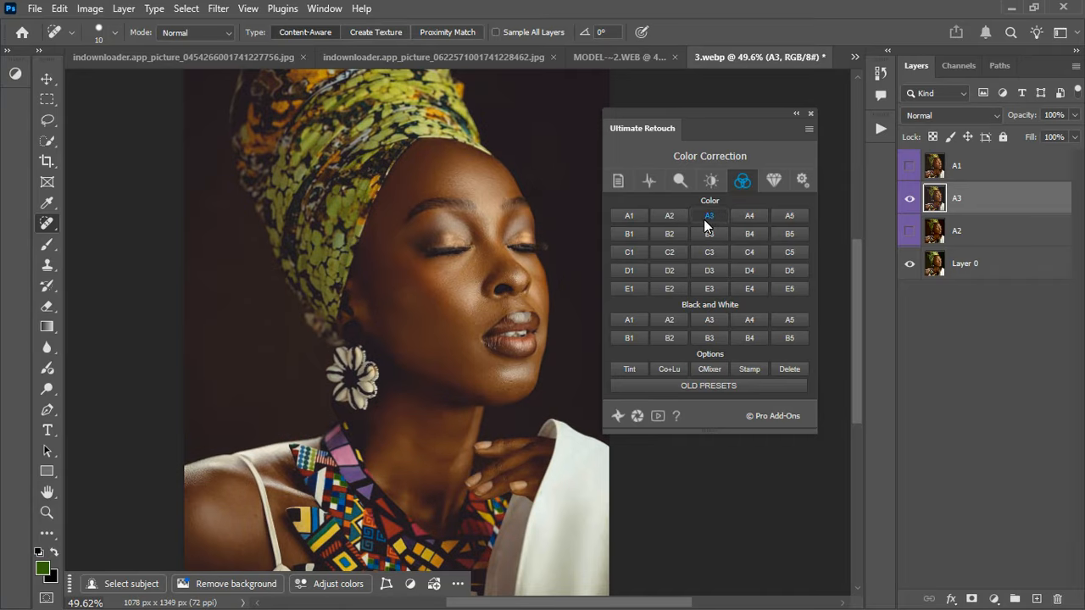
click(911, 201)
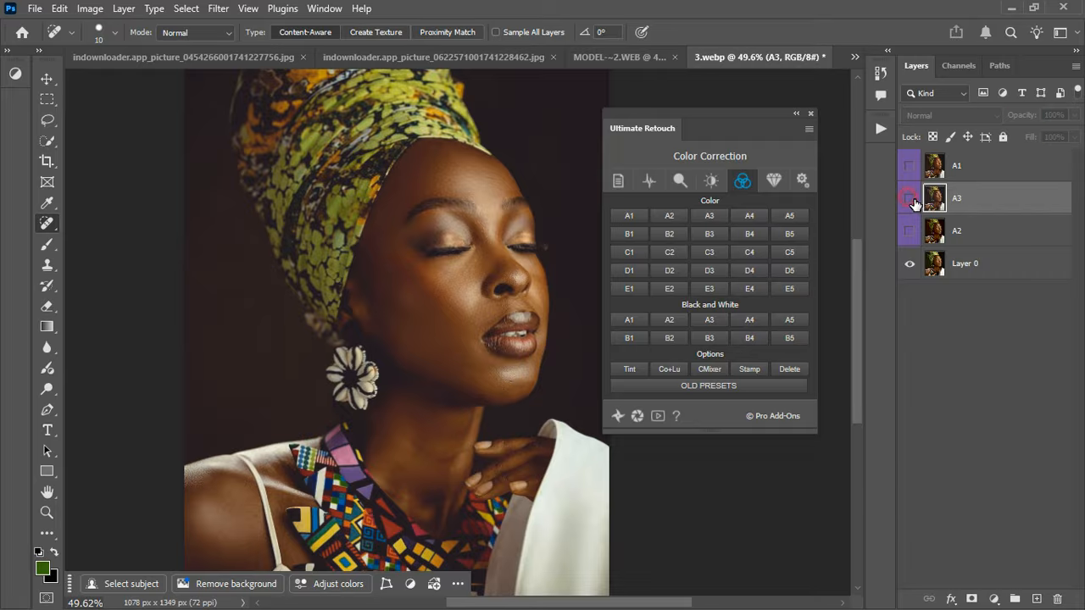
Step: Delete the hidden A1, A3 and A2 preset layers together, keeping only Layer 0
click(1031, 178)
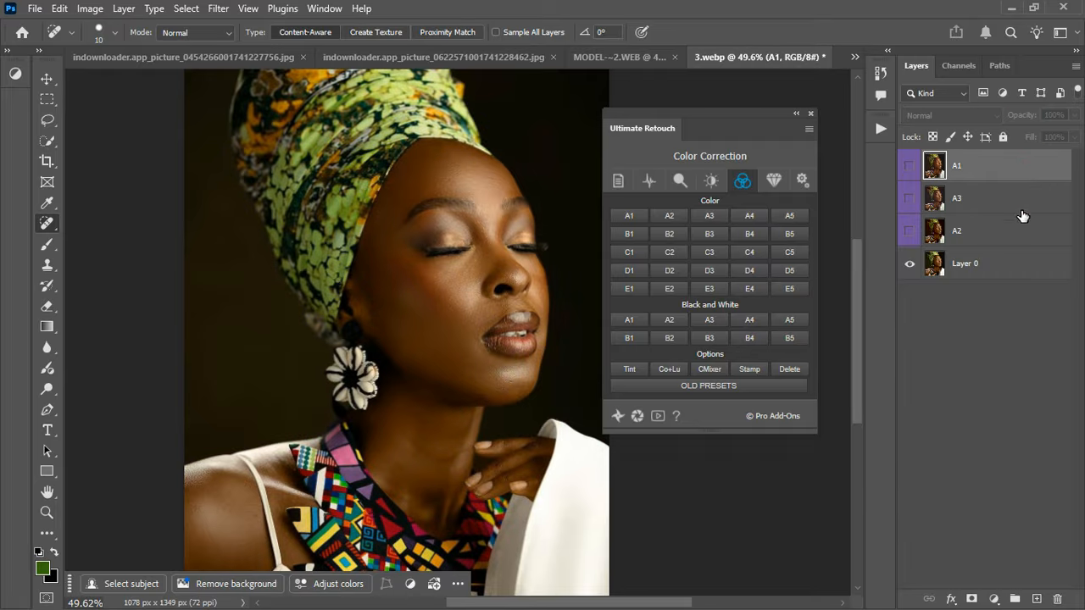
shift+click(1011, 238)
key(Delete)
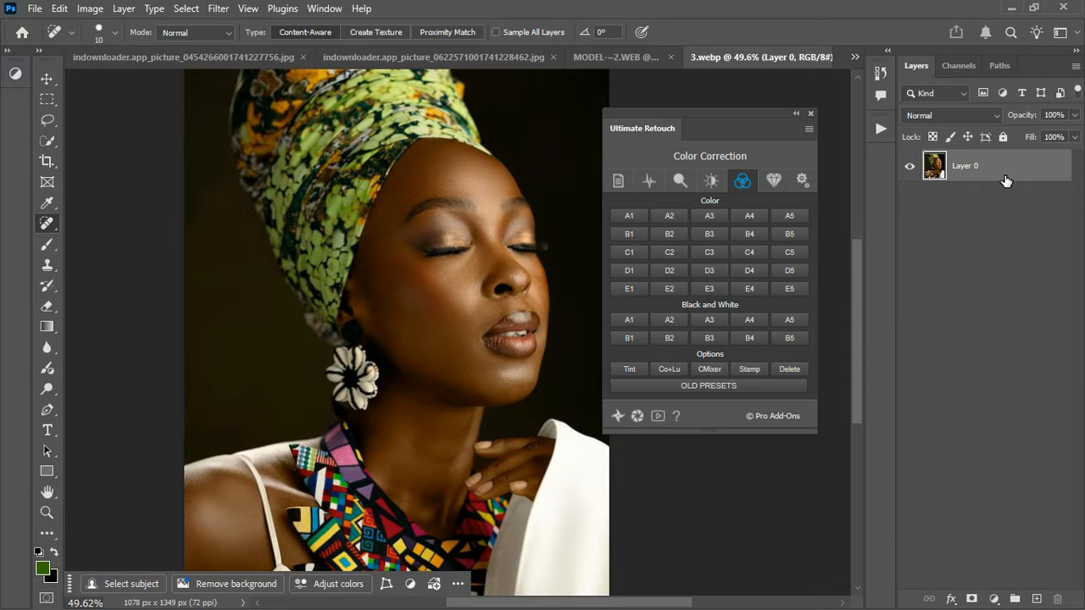
Step: Apply the C4 color preset to the portrait and stack the B2 color preset on top of it
scroll(398, 336, down, 1)
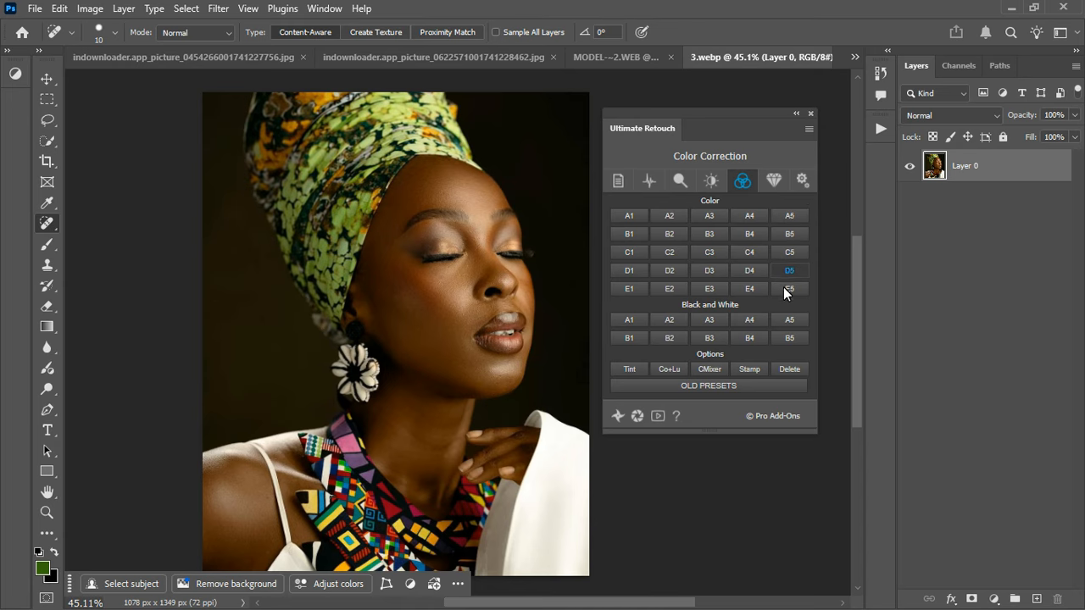
click(746, 253)
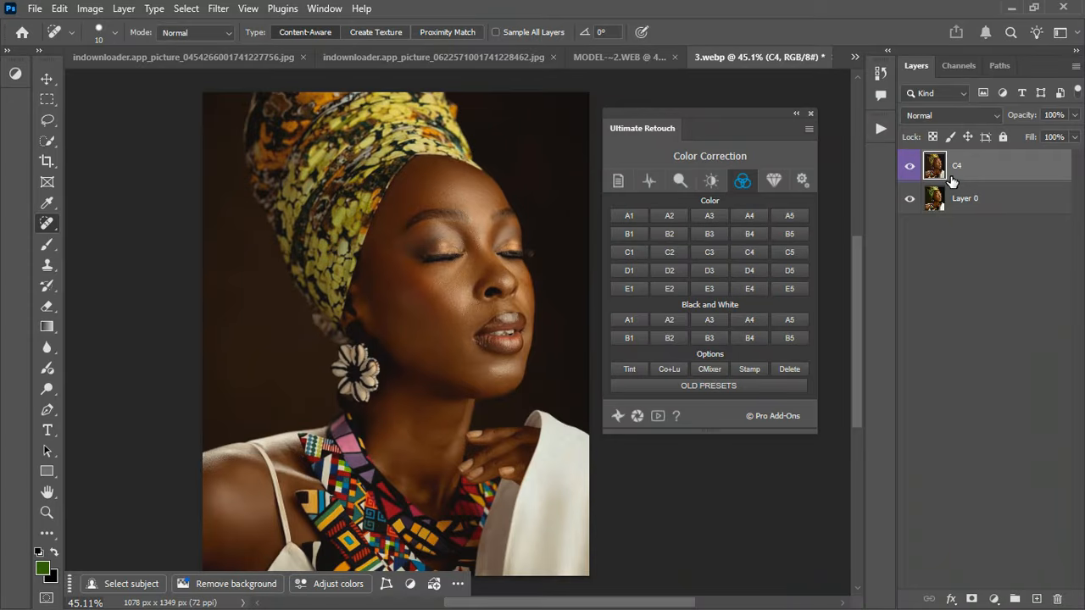
click(676, 236)
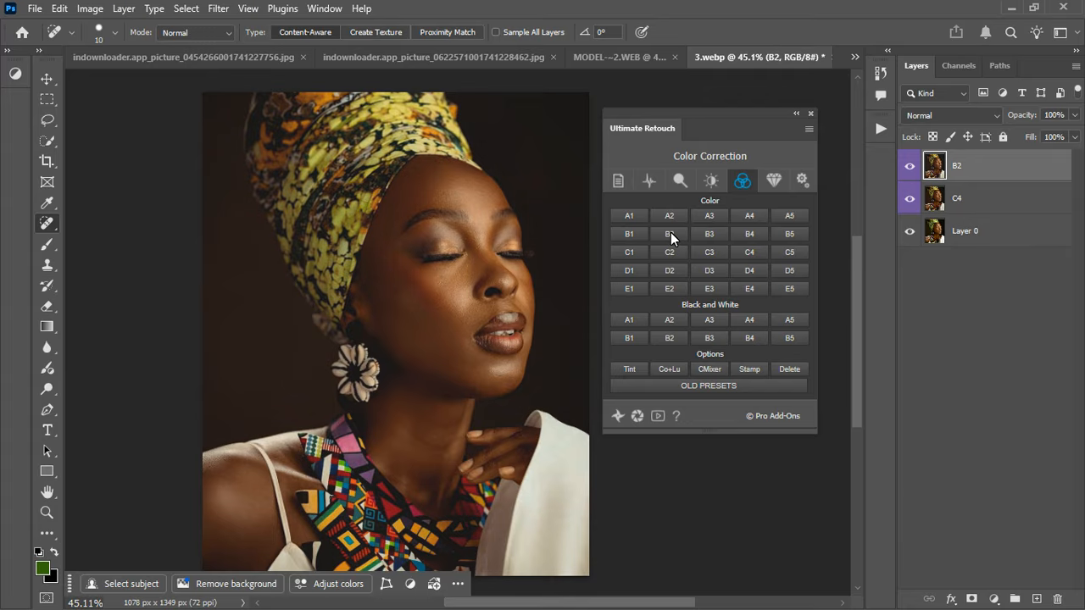
Step: Try the E5 color preset above the B2 layer and delete the E5 layer
click(788, 289)
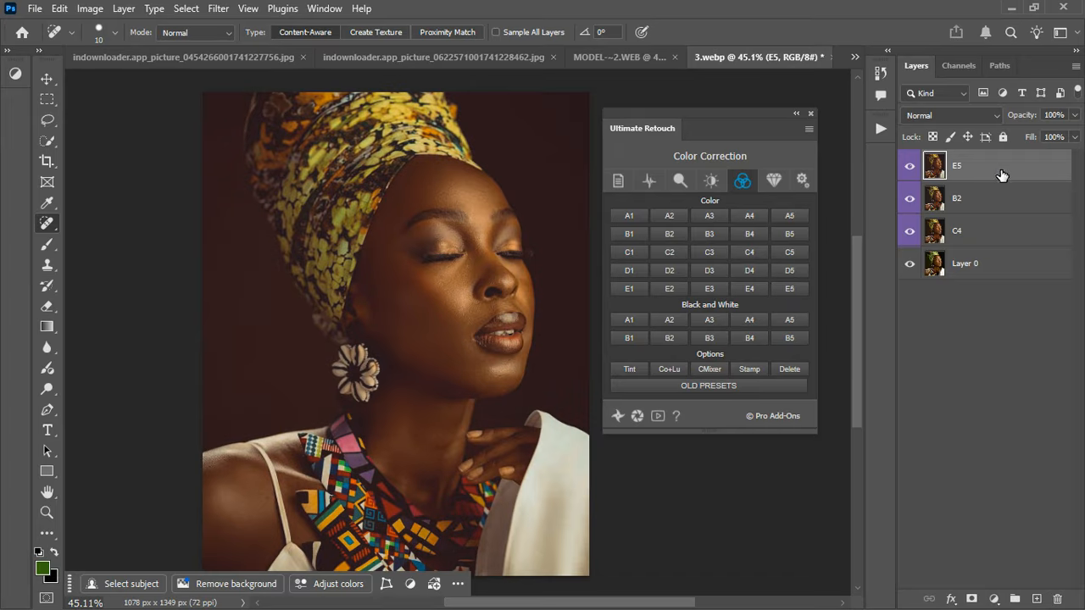
key(Delete)
Step: Stack the A3 color preset above B2, lower its opacity to 11%, and compare the image with and without it
click(710, 216)
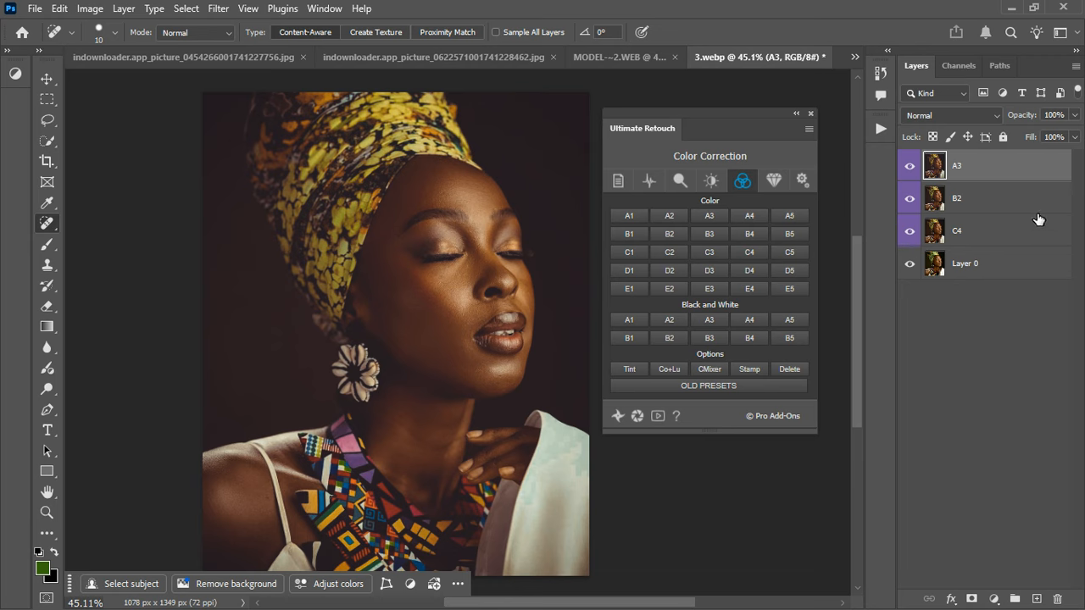
click(1075, 115)
drag(1073, 133, 1040, 134)
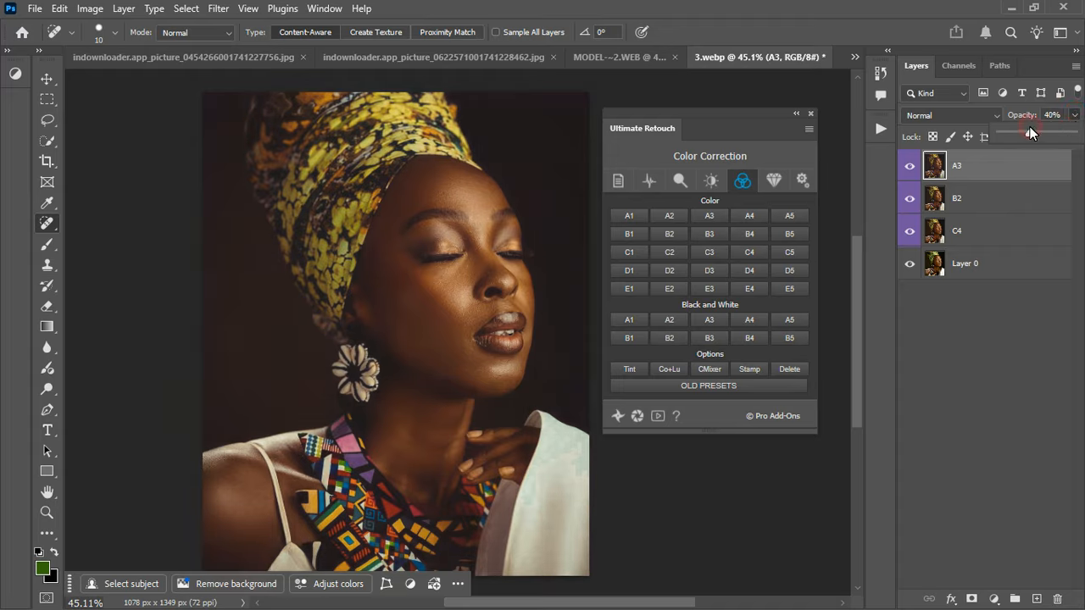
drag(1029, 134, 1008, 131)
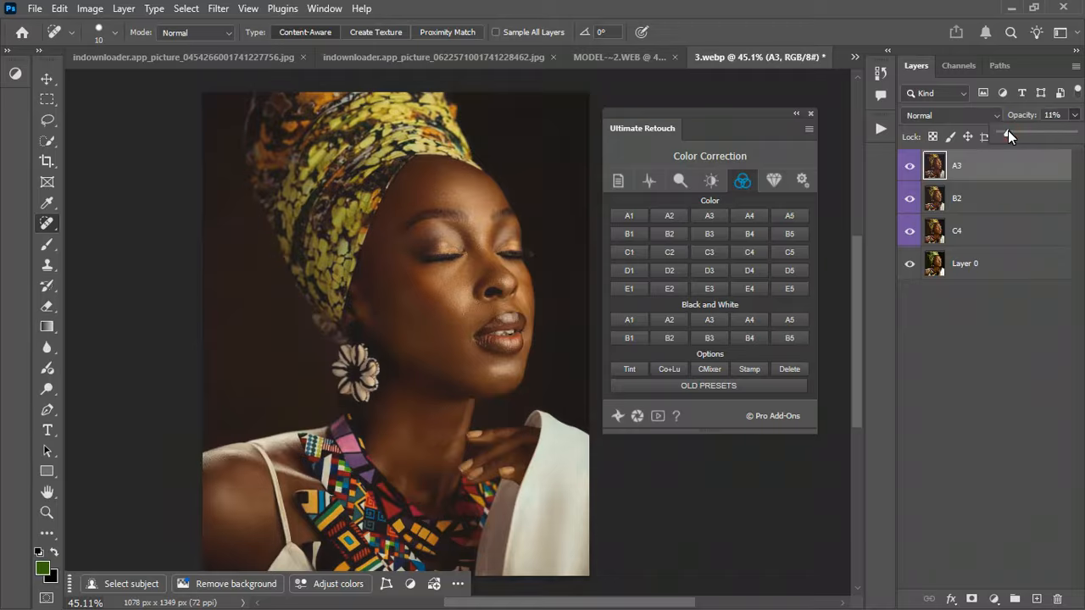
click(911, 168)
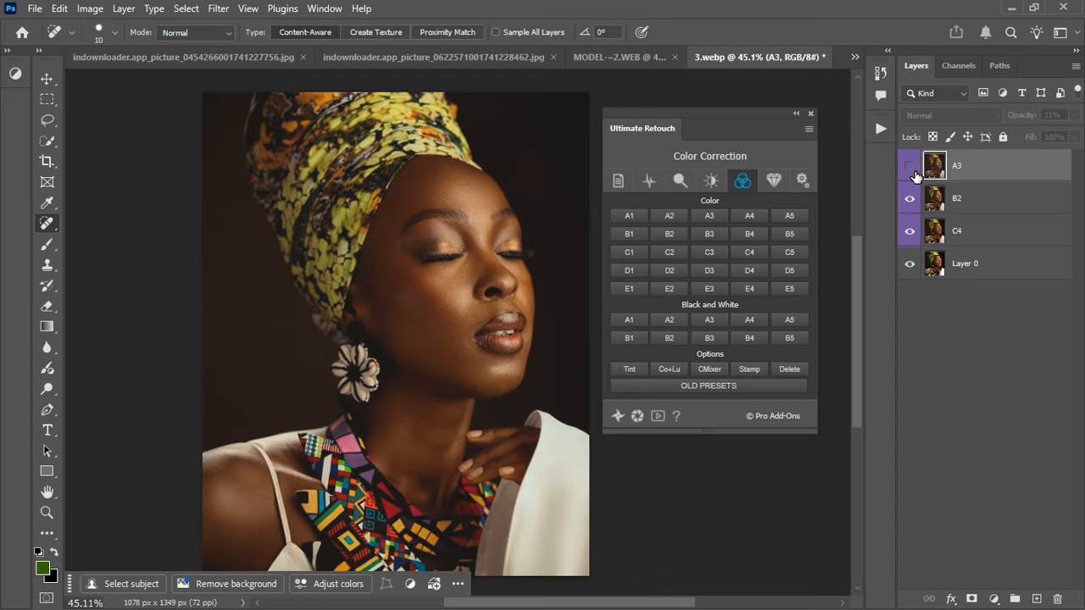
click(912, 171)
click(912, 170)
click(912, 169)
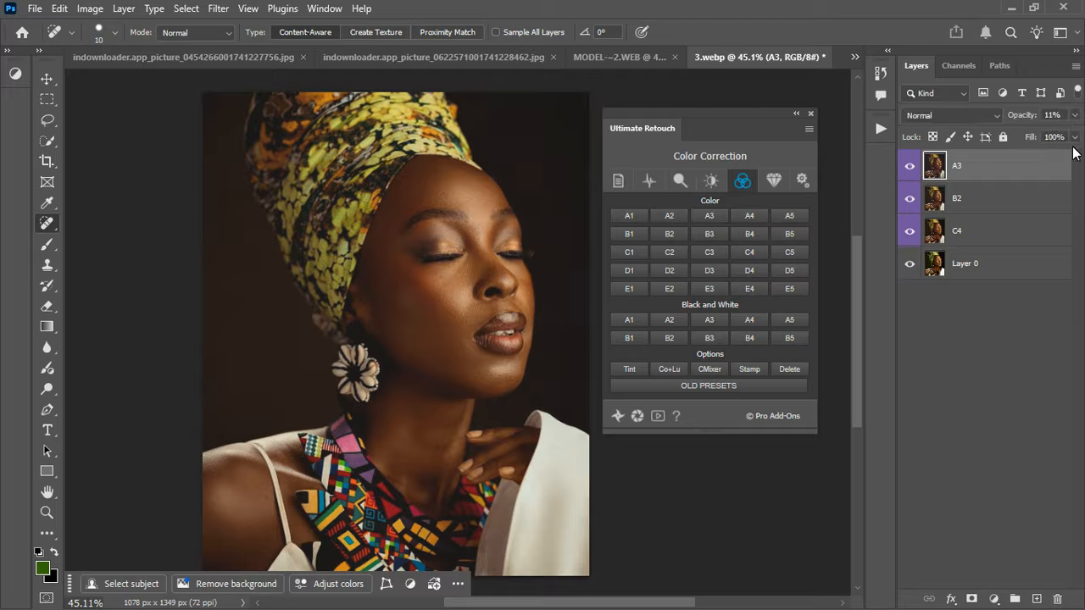
Step: Set the A3 layer's opacity to 65% and stack the B5 color preset on top
click(1074, 115)
drag(1027, 135, 1047, 138)
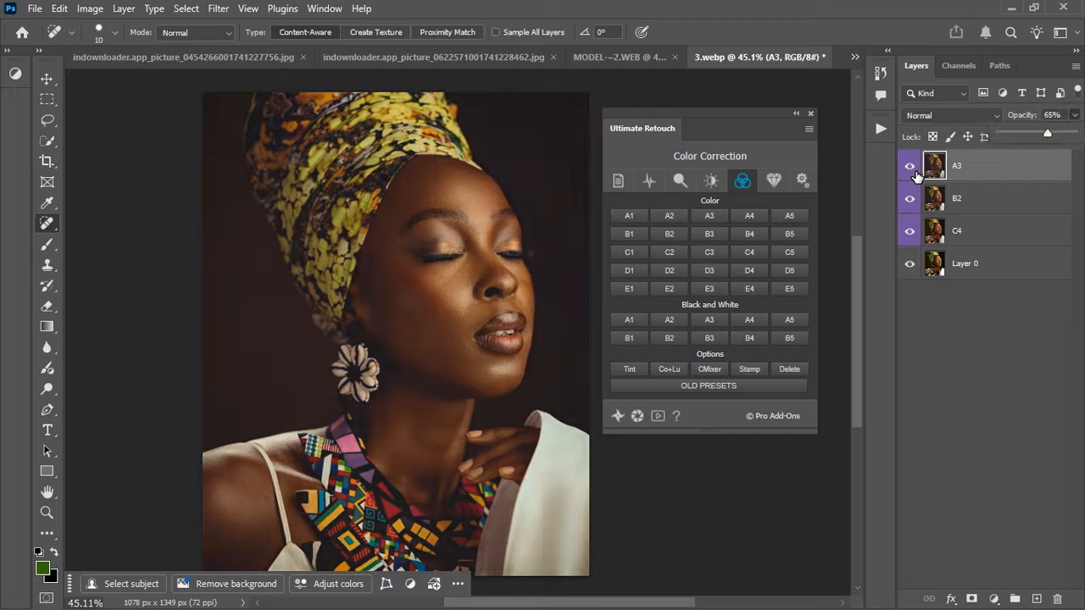
click(790, 234)
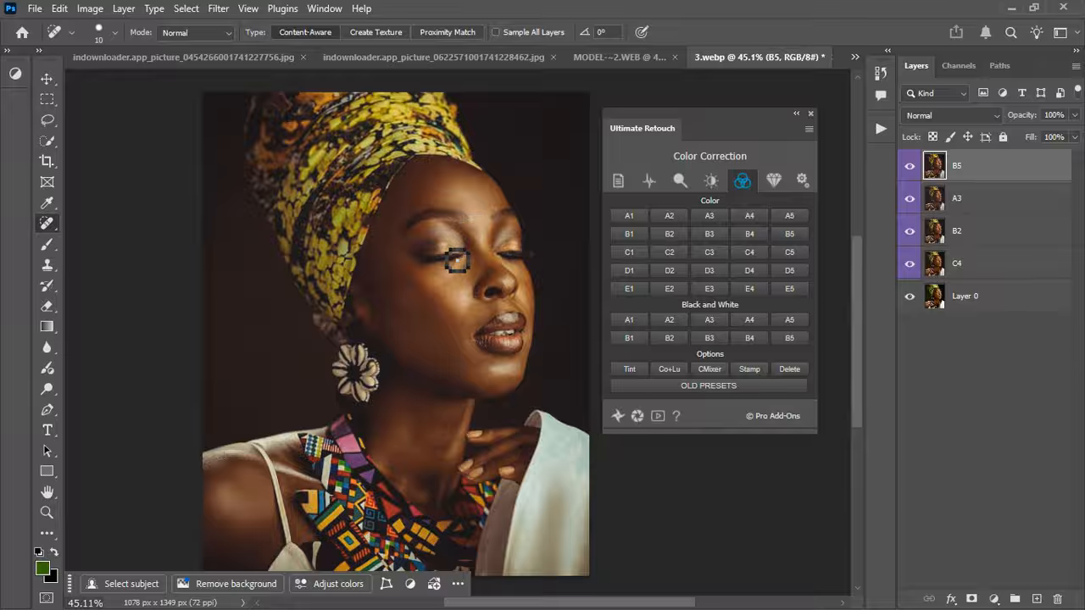
Step: Compare the stacked color grade with the original Layer 0, and hide the B5 layer
alt+click(910, 297)
alt+click(911, 297)
click(908, 166)
alt+click(910, 297)
alt+click(910, 296)
alt+click(911, 299)
alt+click(911, 298)
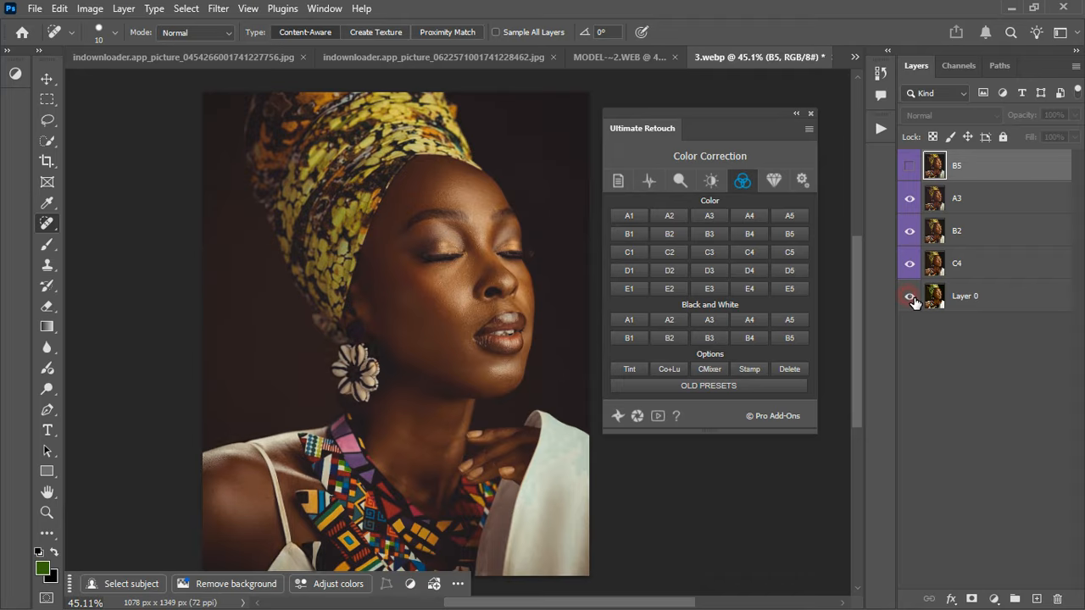
Step: Hide the A3 and B2 layers and compare the remaining C4 grade with the original portrait
click(909, 199)
click(910, 230)
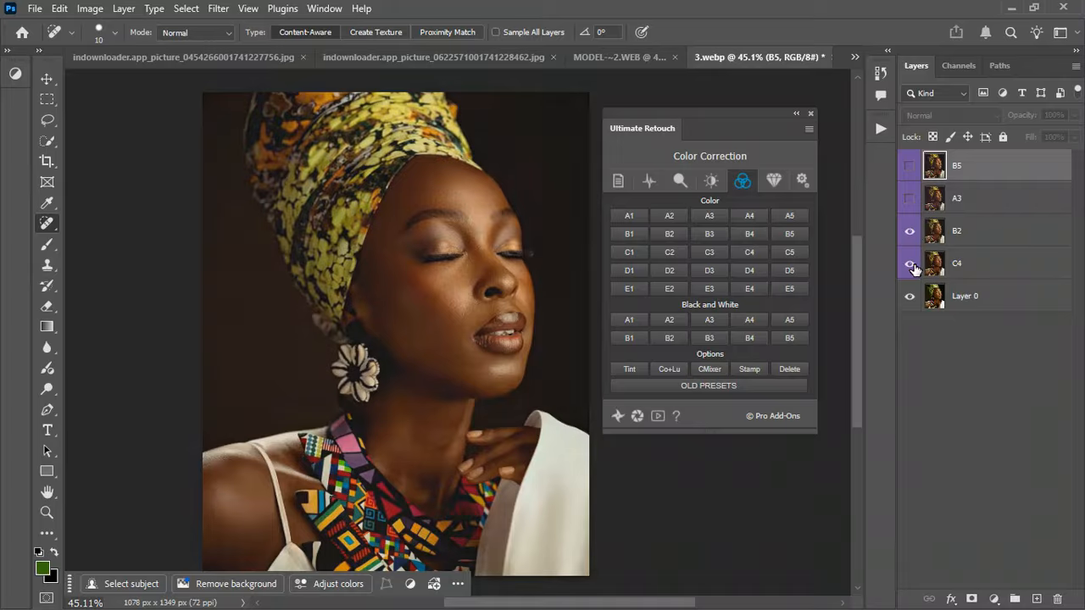
click(909, 264)
click(910, 263)
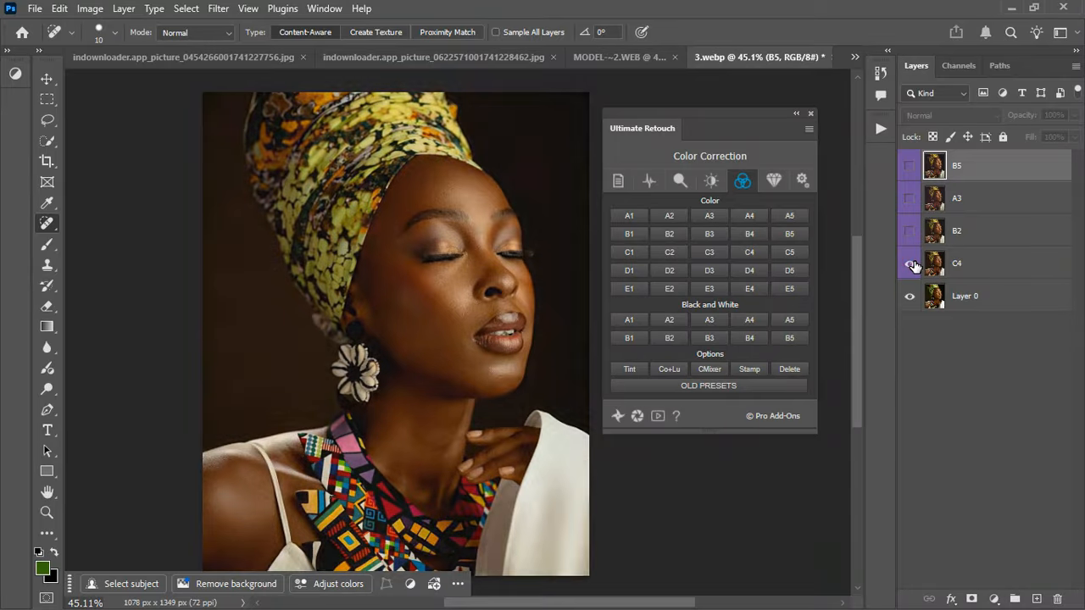
Step: Switch to the photo of the two women, apply the A3 color preset in place of a trial A1, and hide the A3 layer
click(463, 54)
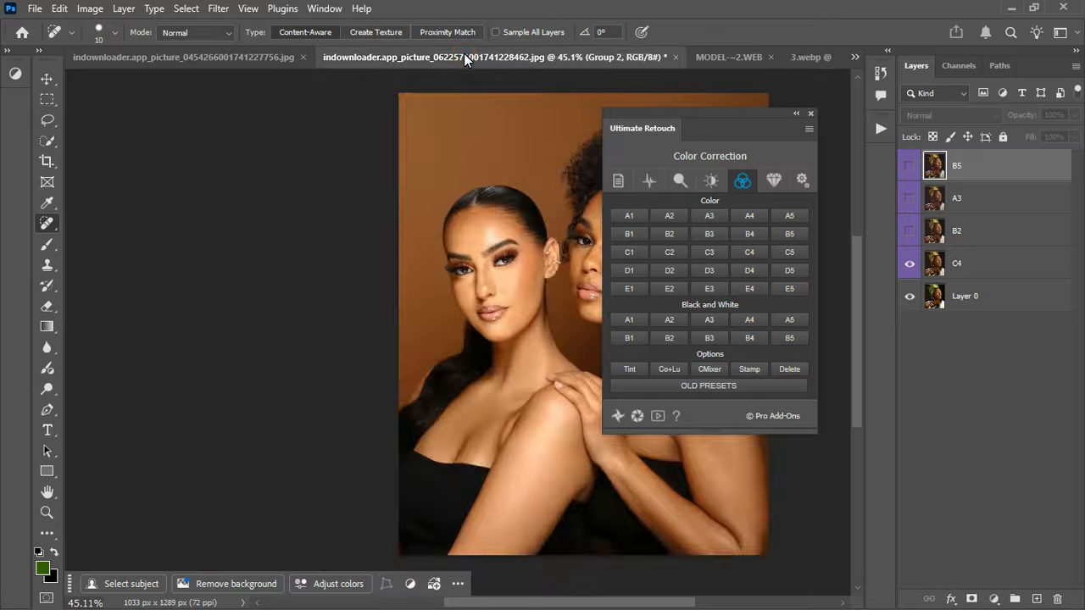
drag(593, 604, 657, 607)
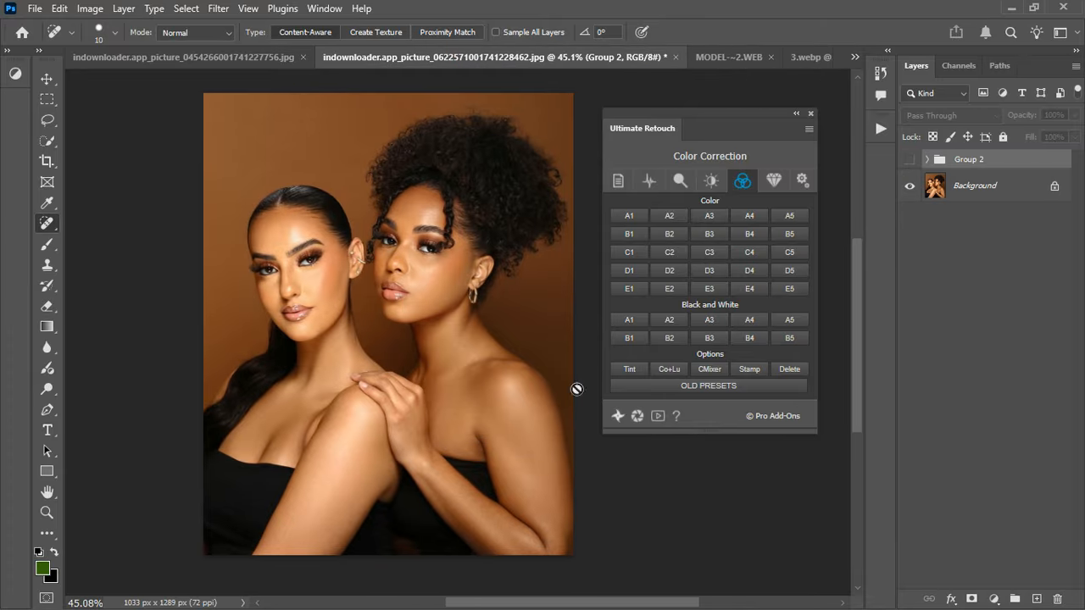
click(629, 216)
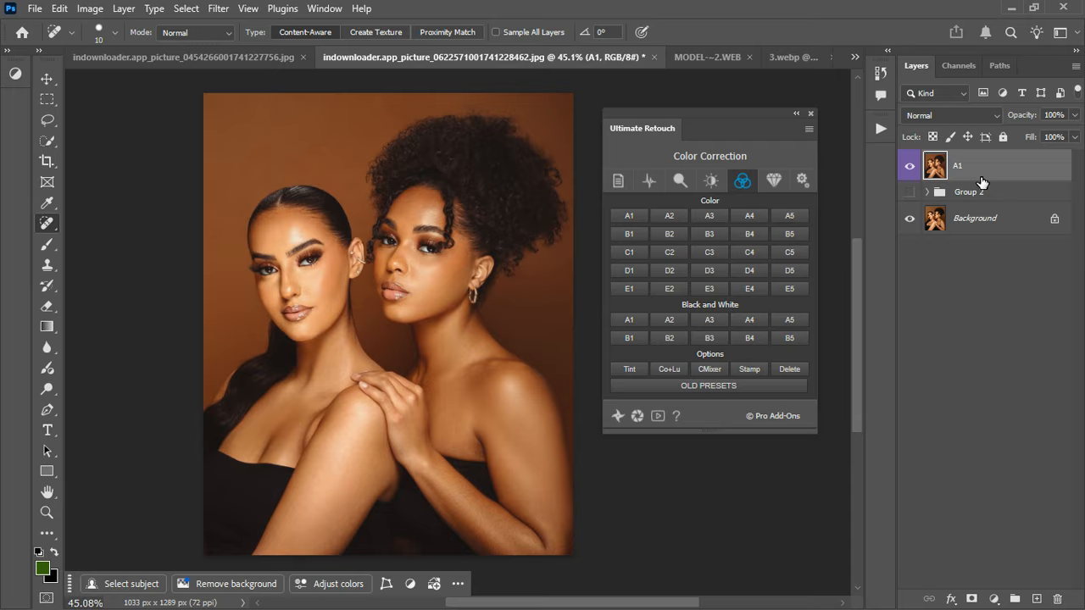
key(Delete)
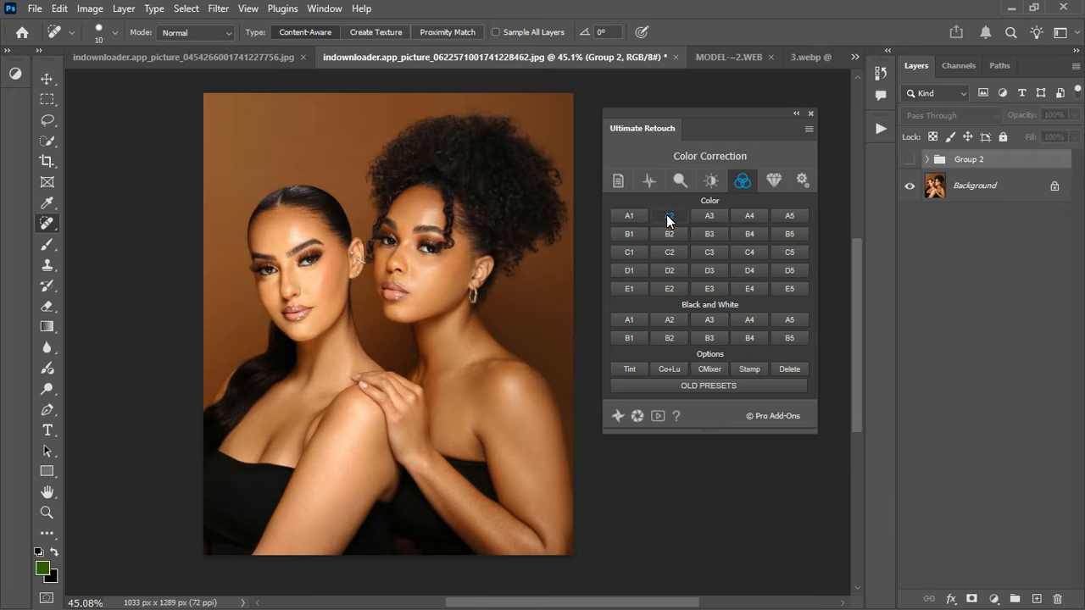
click(710, 217)
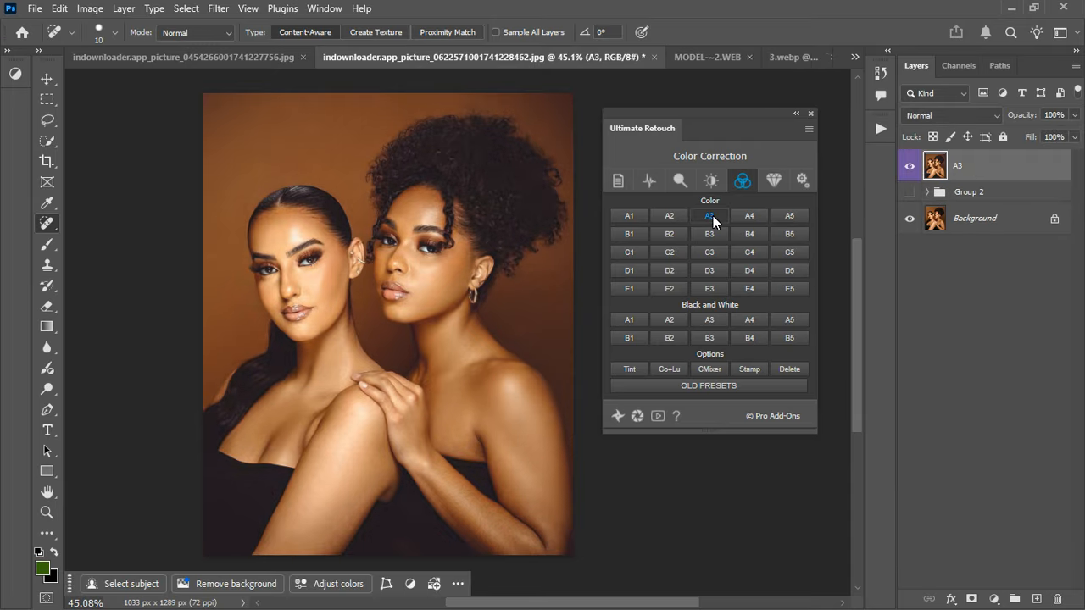
click(907, 172)
Step: Return to the 3.webp portrait and delete its C4, B2, A3 and B5 preset layers
click(785, 59)
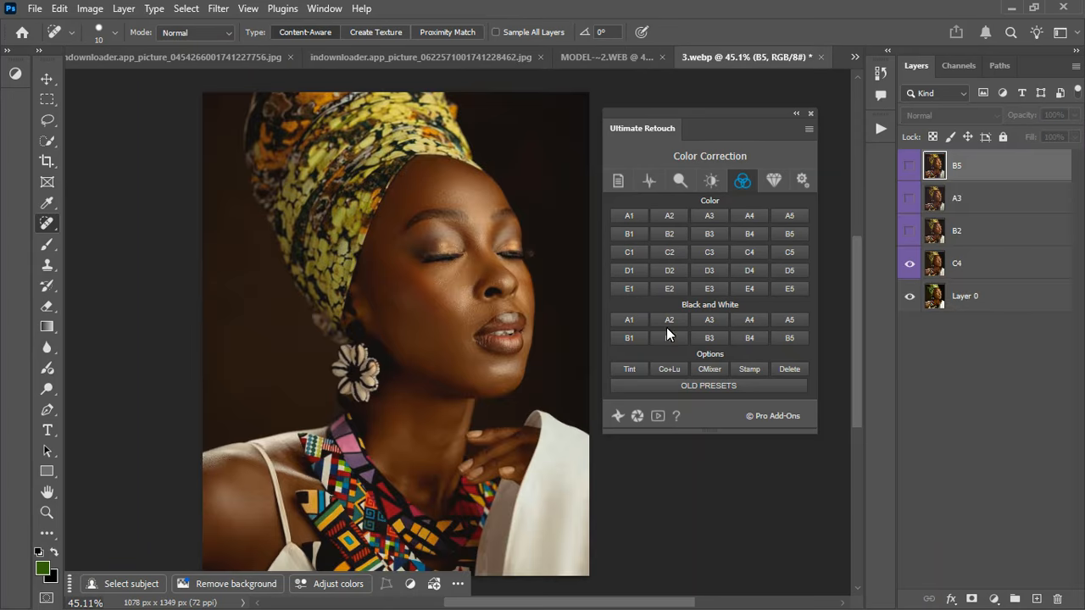
click(909, 264)
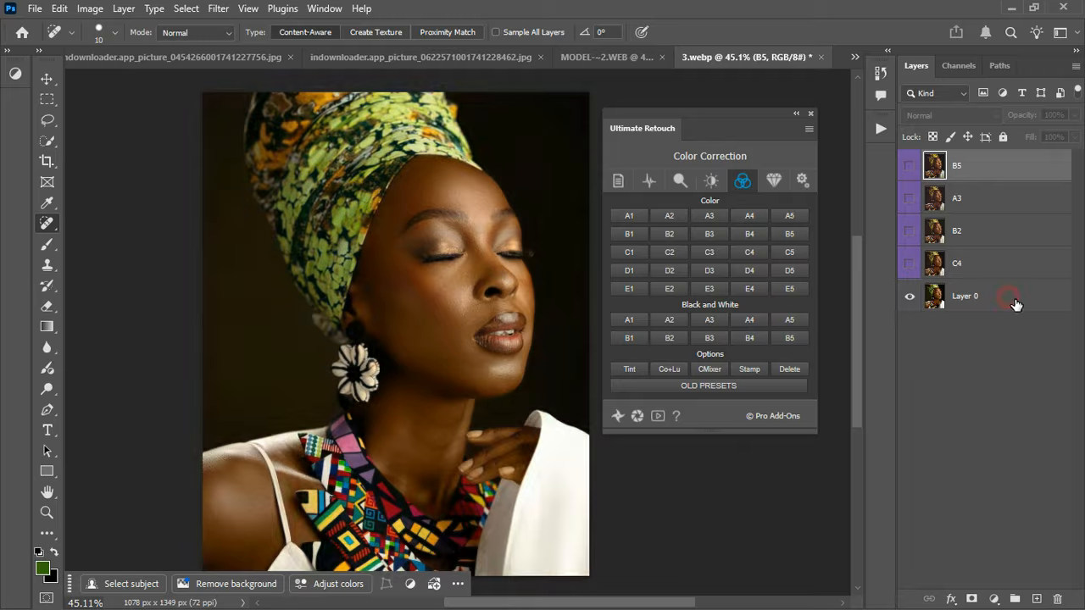
click(1013, 268)
shift+click(1021, 165)
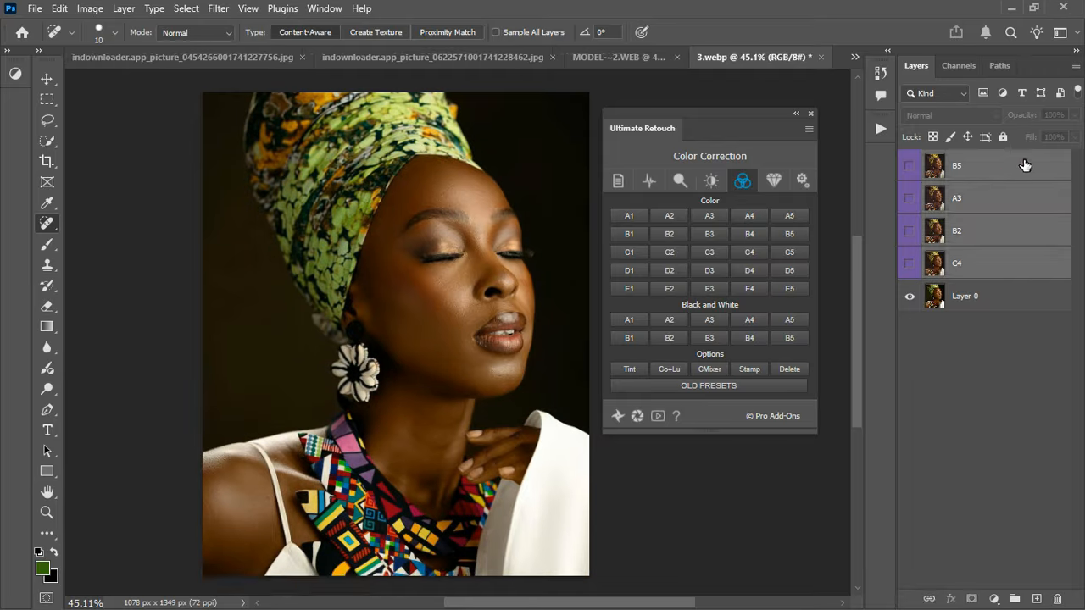
key(Delete)
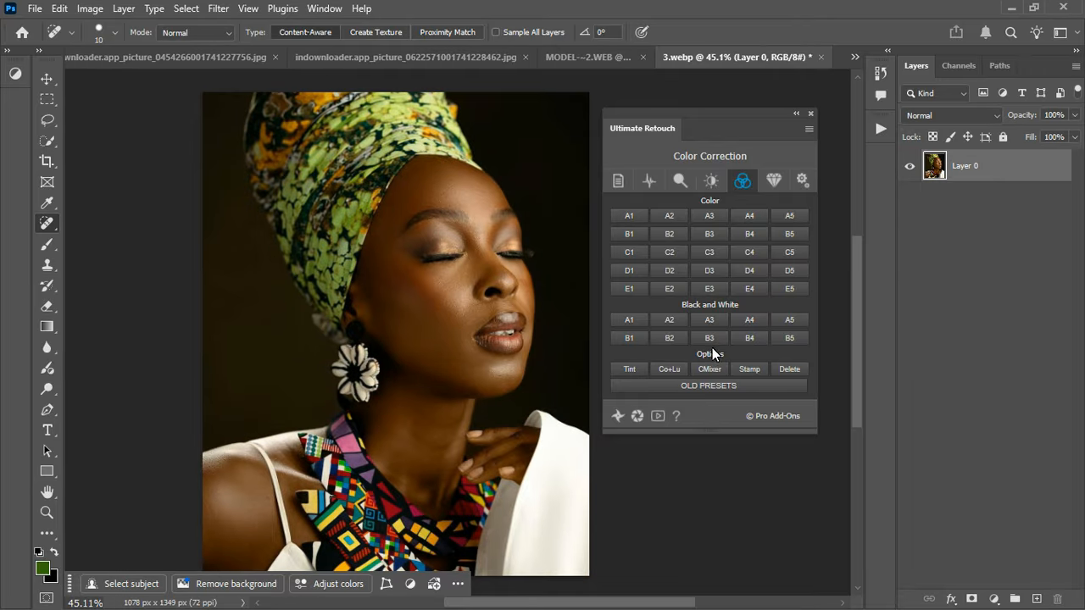
Step: Apply the Black and White A4 preset to the portrait and inspect the face up close
click(750, 320)
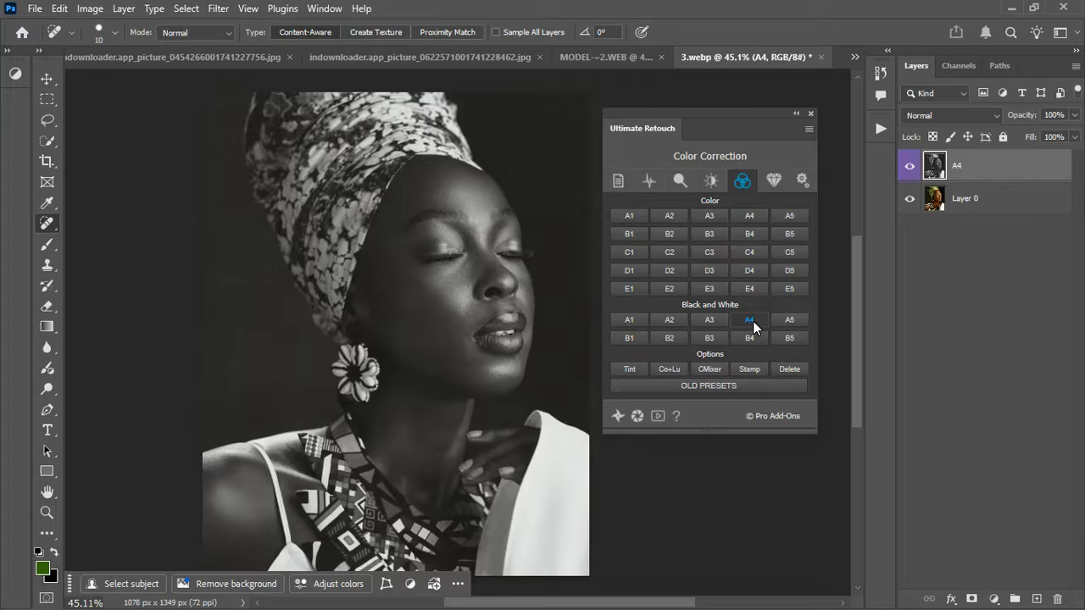
scroll(374, 231, up, 5)
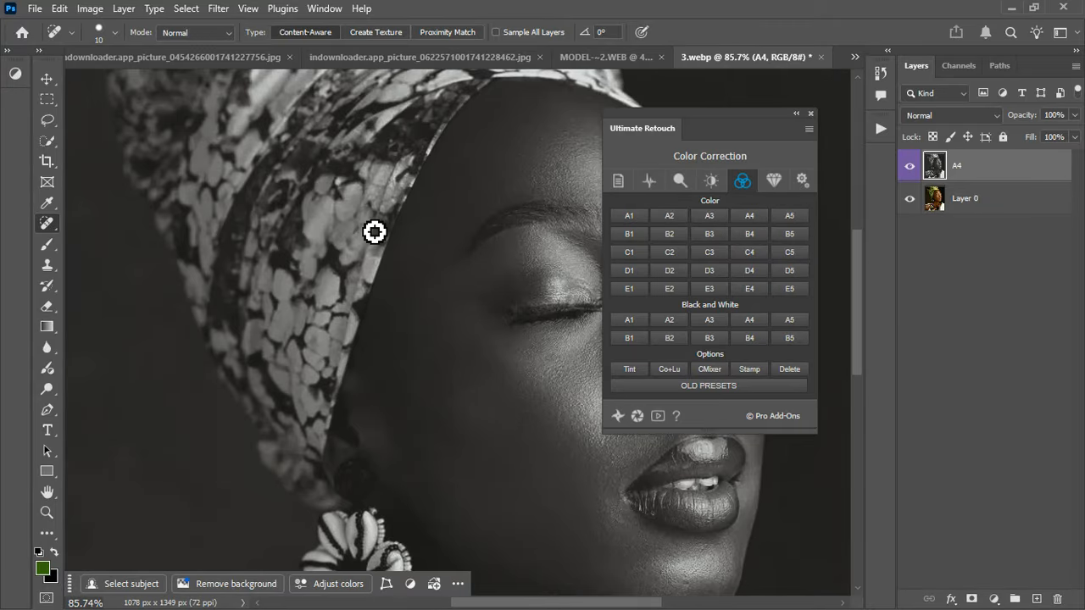
scroll(373, 231, down, 6)
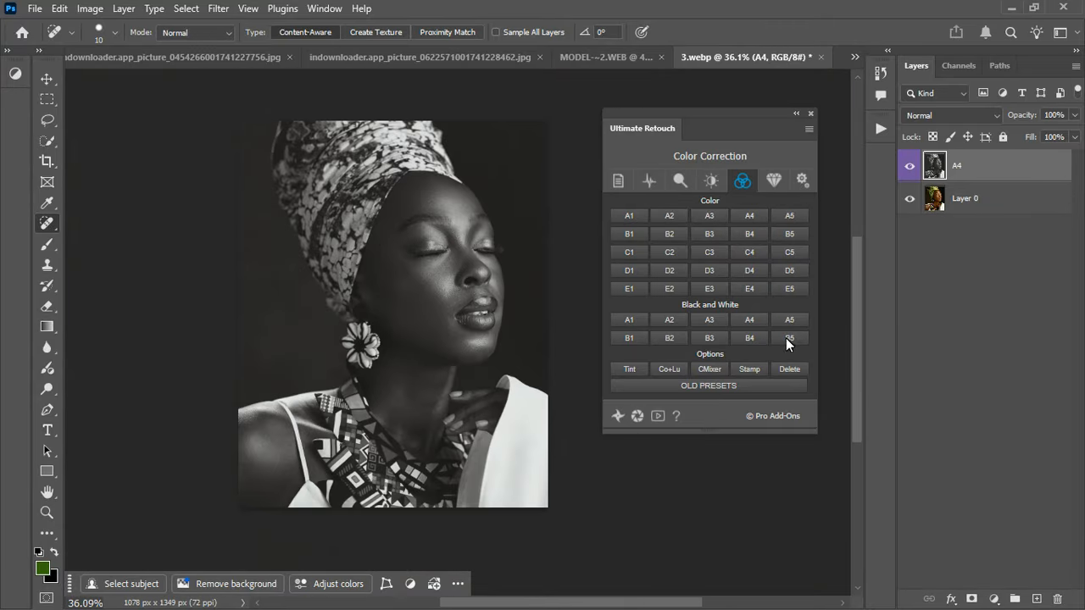
Step: Stack the Black and White A2 preset above A4, compare the two, and hide both layers
click(671, 319)
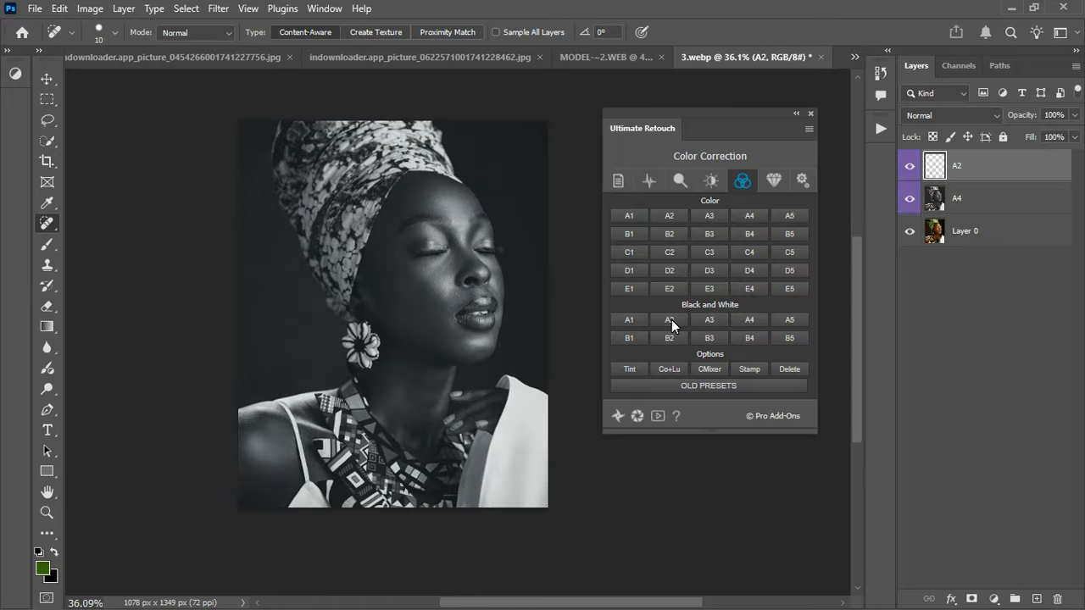
click(910, 199)
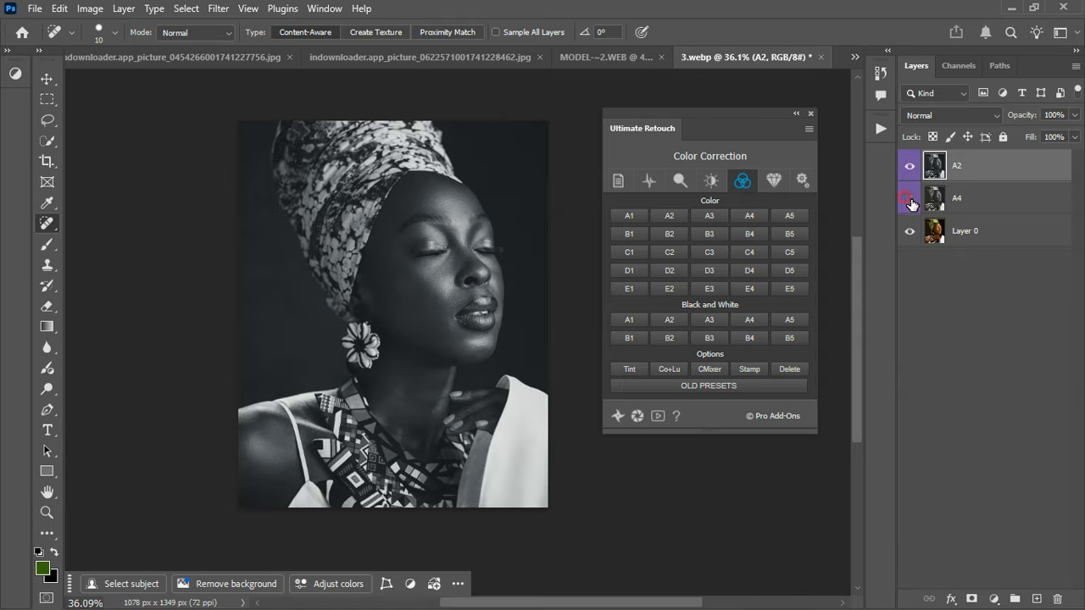
click(909, 198)
click(909, 166)
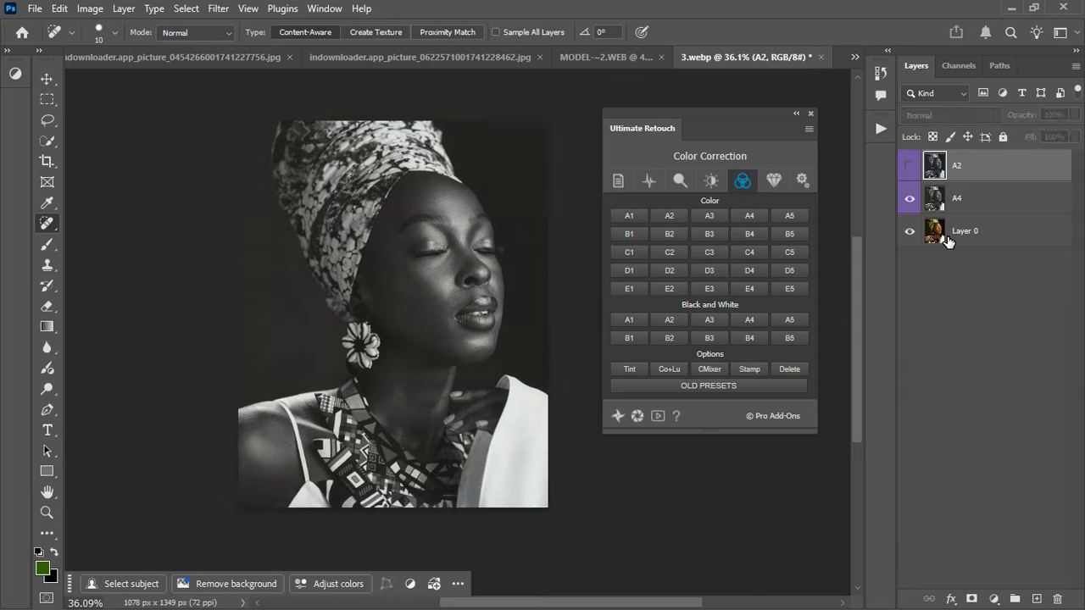
click(1017, 205)
click(909, 198)
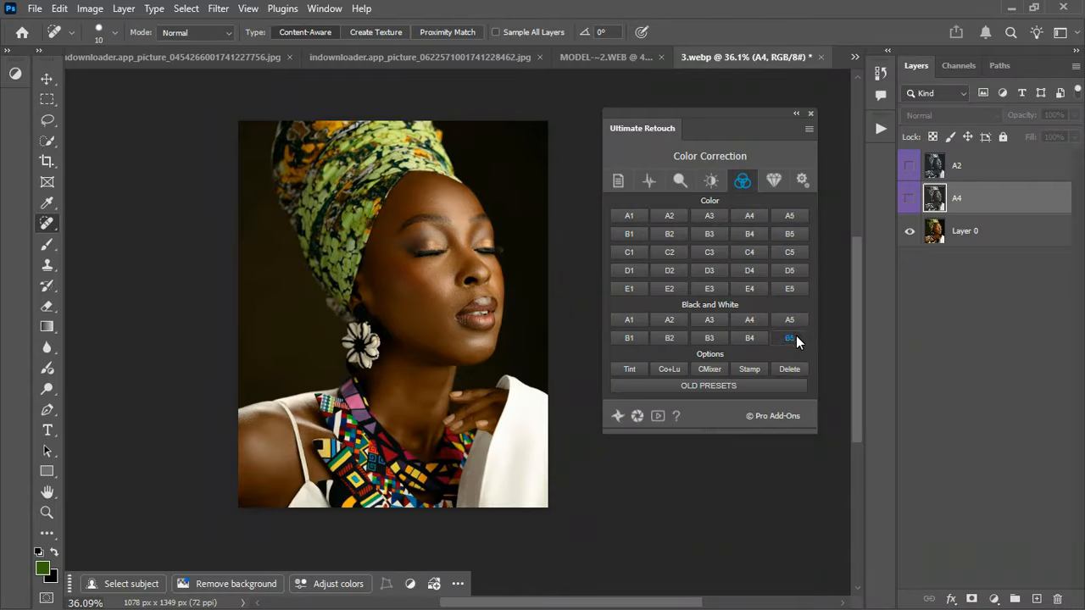
Step: Apply the Black and White B5 preset above the A4 layer and compare it with the original colors
click(790, 338)
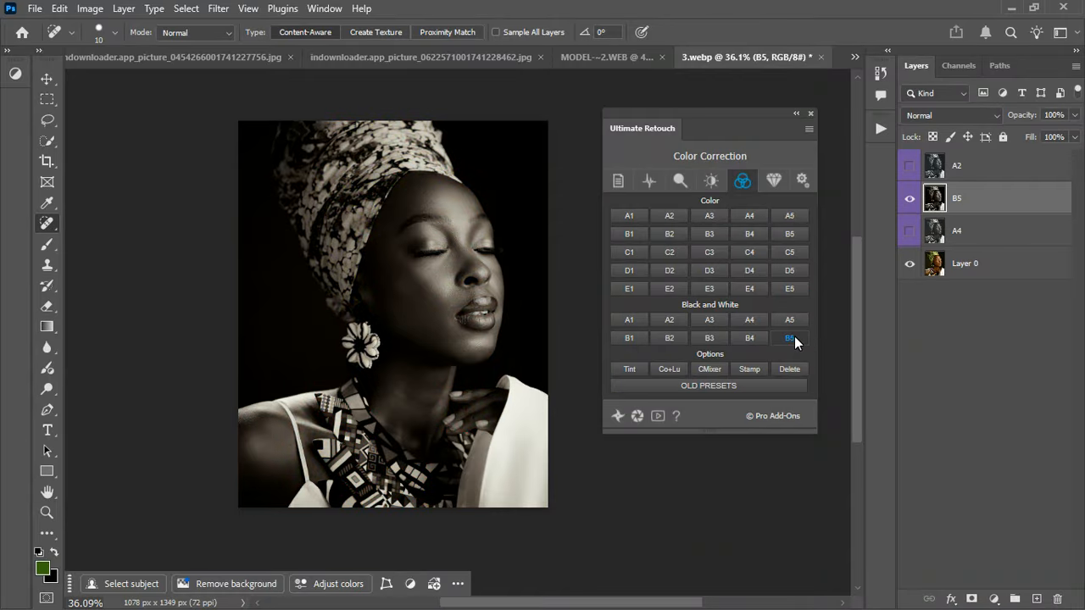
click(910, 198)
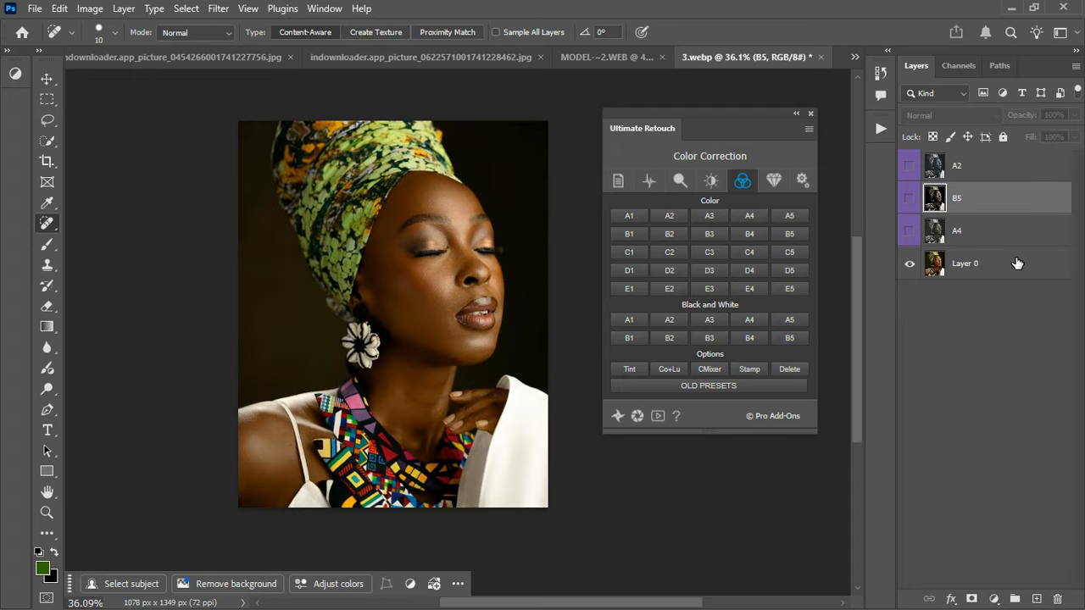
click(908, 202)
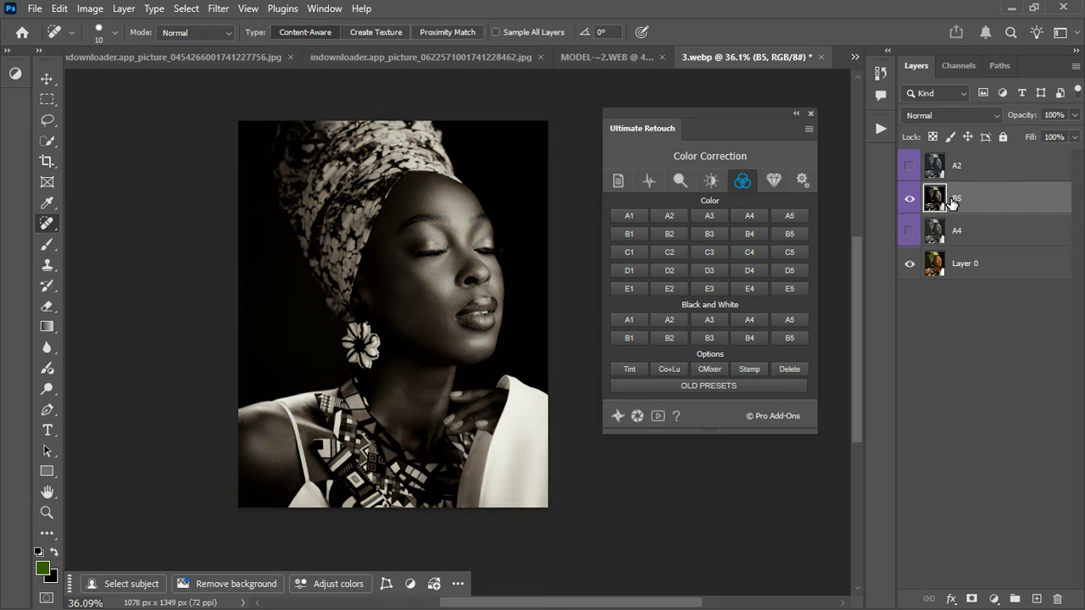
click(909, 198)
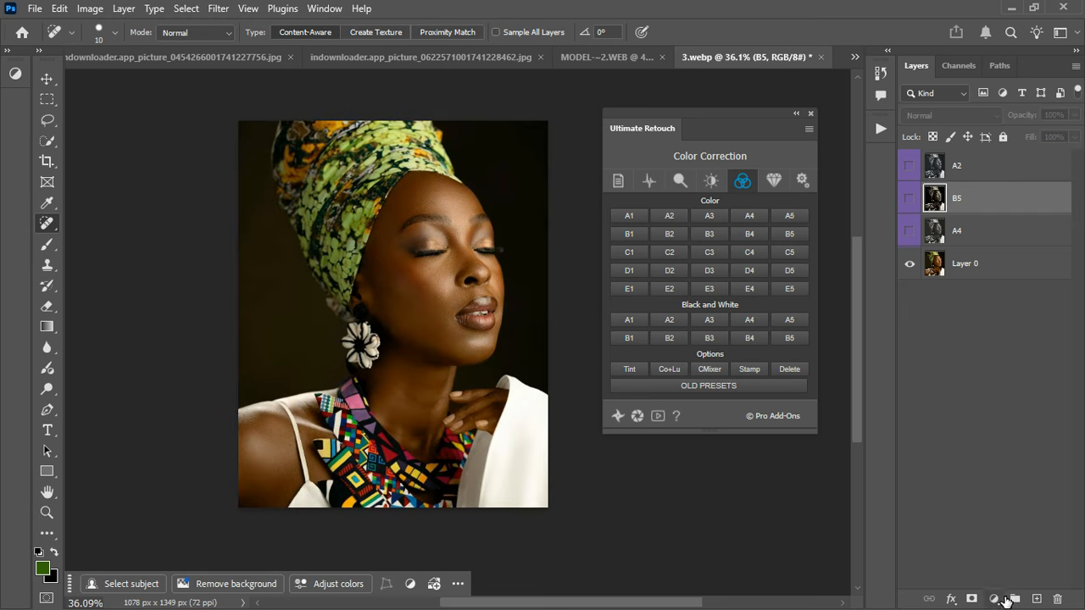
click(995, 599)
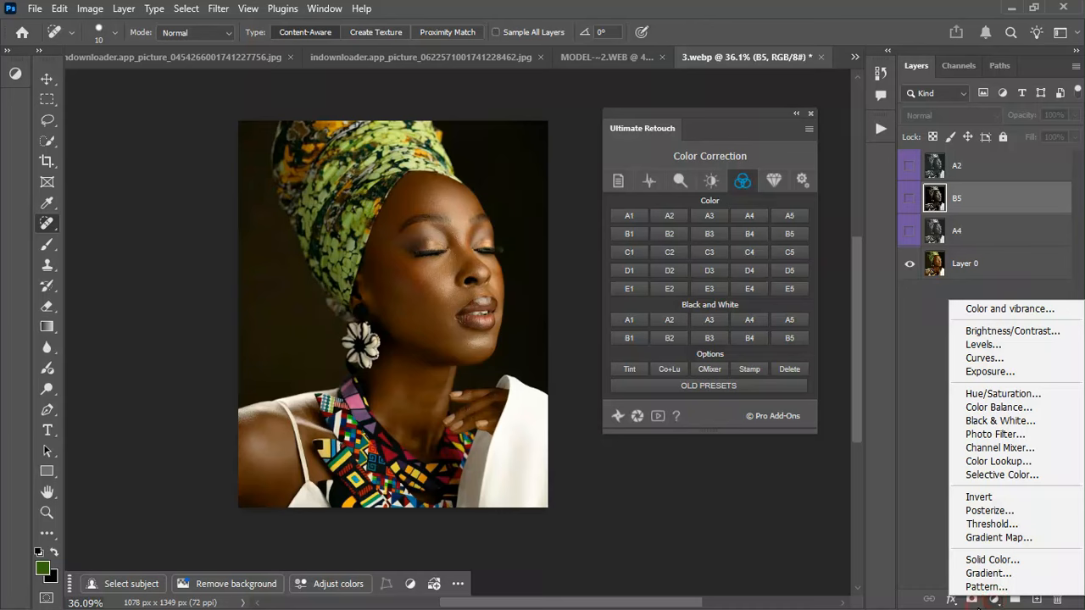
click(902, 498)
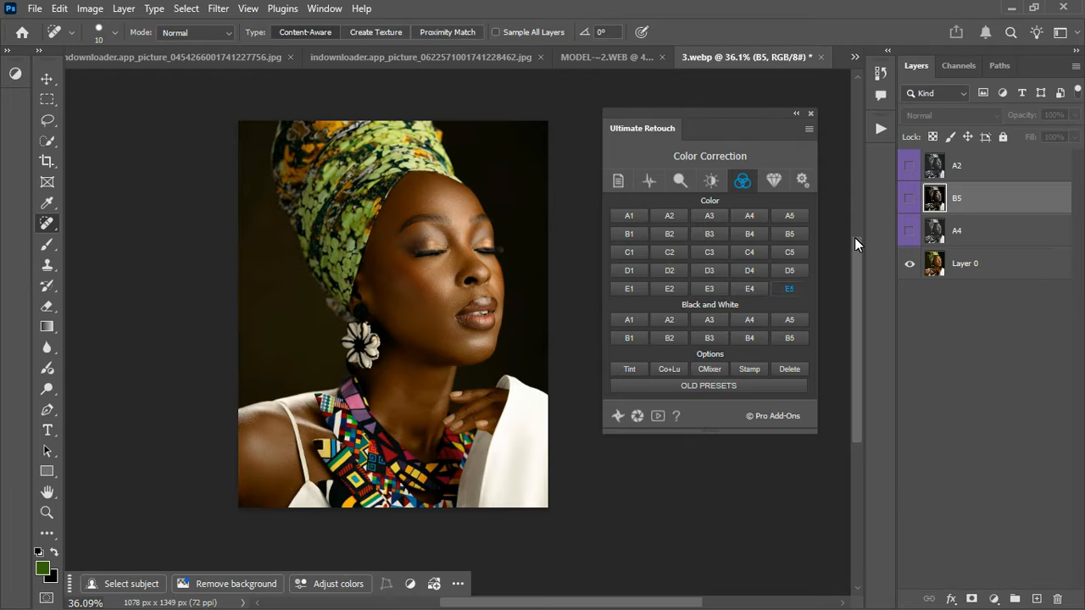
Step: Show the B5 and A2 layers and lower the A2 layer's opacity to about 48%
click(909, 198)
click(933, 168)
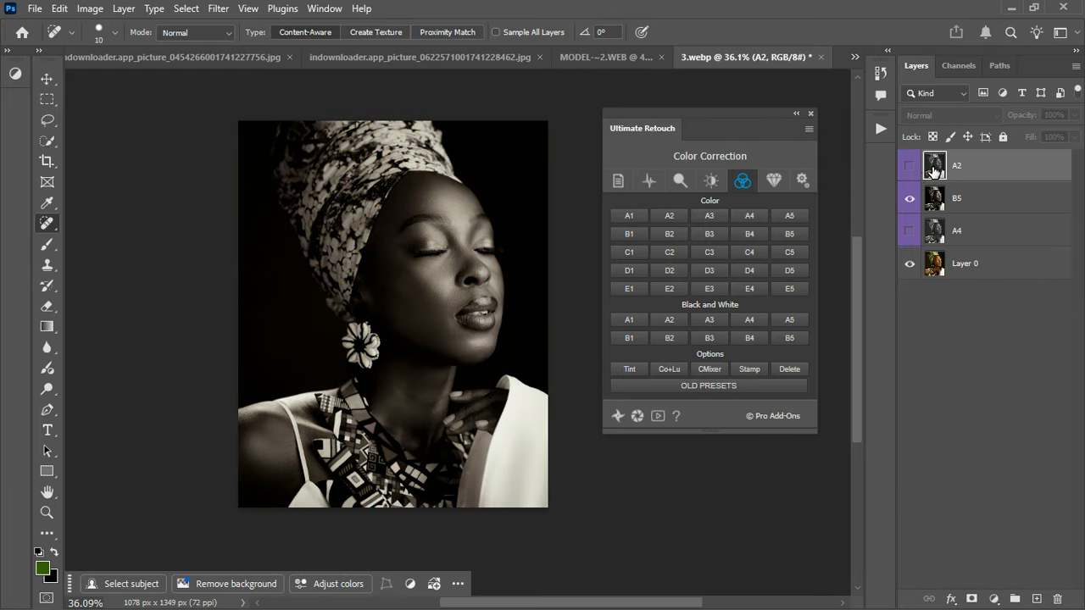
click(909, 166)
click(1074, 115)
mouse_move(1027, 132)
mouse_down()
mouse_move(1013, 133)
mouse_move(1043, 134)
mouse_up()
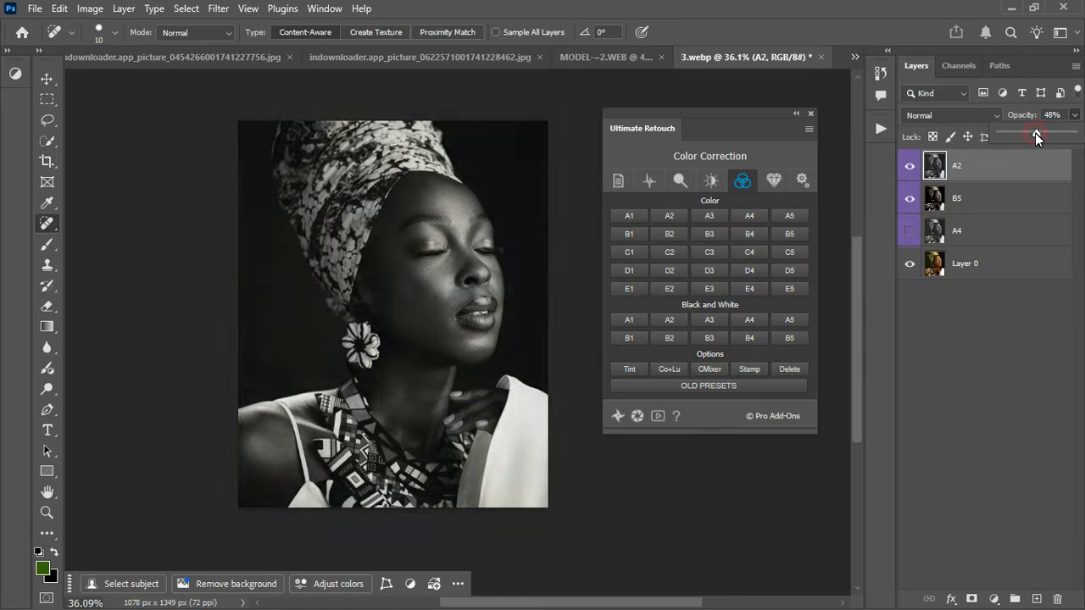
Step: Show the A4 layer and reduce the B5 layer's opacity to 77%
click(909, 231)
click(935, 200)
click(1074, 115)
drag(1053, 135, 1059, 136)
Step: Reduce the A4 layer's opacity to 30%
click(985, 240)
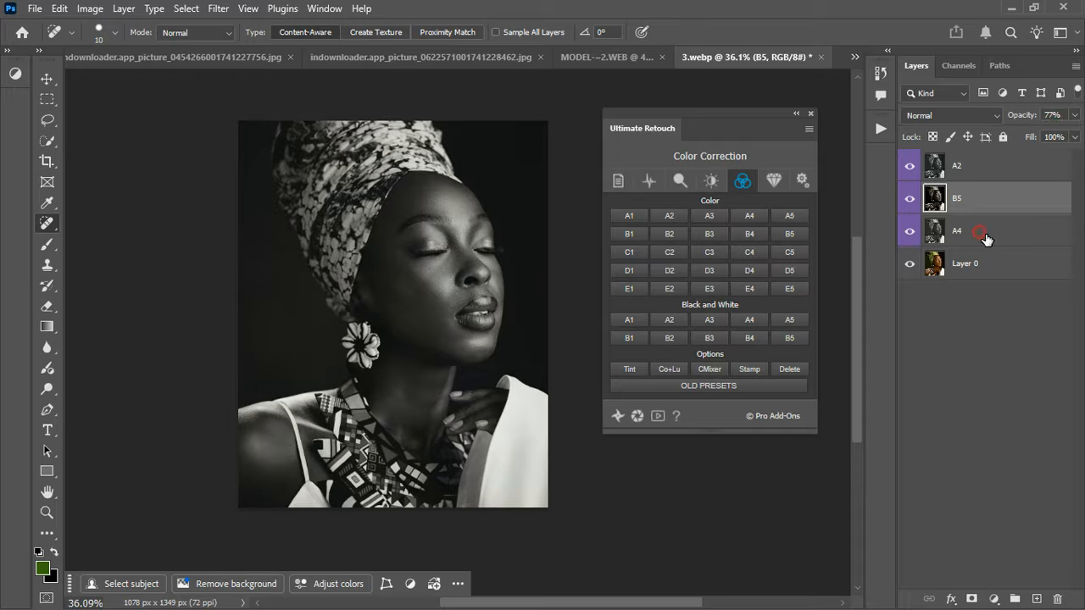
click(1073, 116)
drag(1074, 134, 1053, 133)
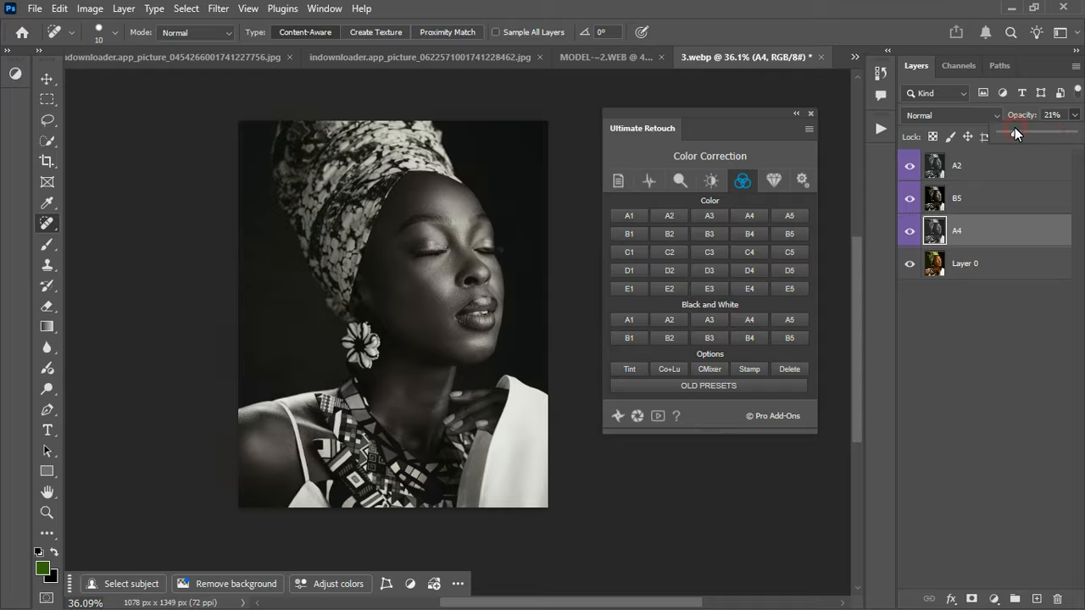
Step: Lower the B5 layer's opacity to 51% and deselect all layers
click(1010, 193)
click(1076, 120)
drag(1057, 135, 1052, 134)
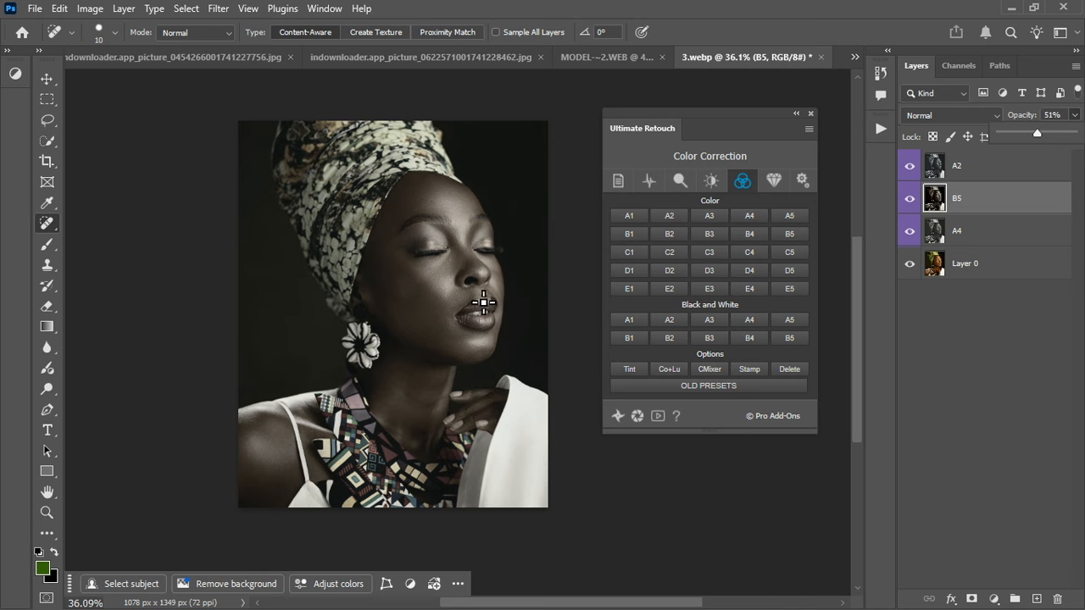
click(995, 321)
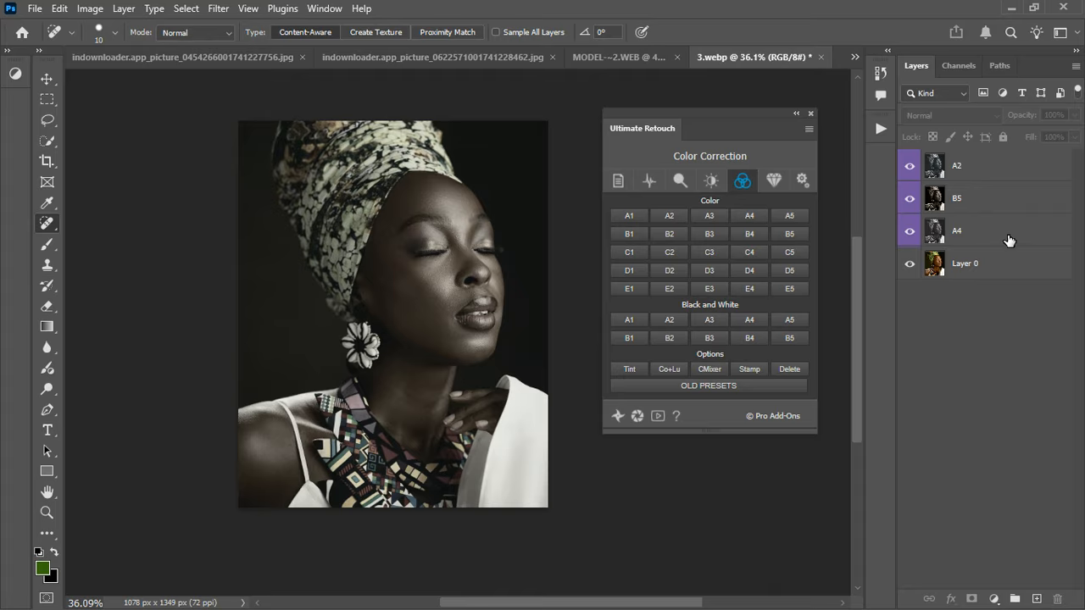
Step: Apply the HDR 4 preset from the old presets on top of the stack and hide its layer
click(702, 385)
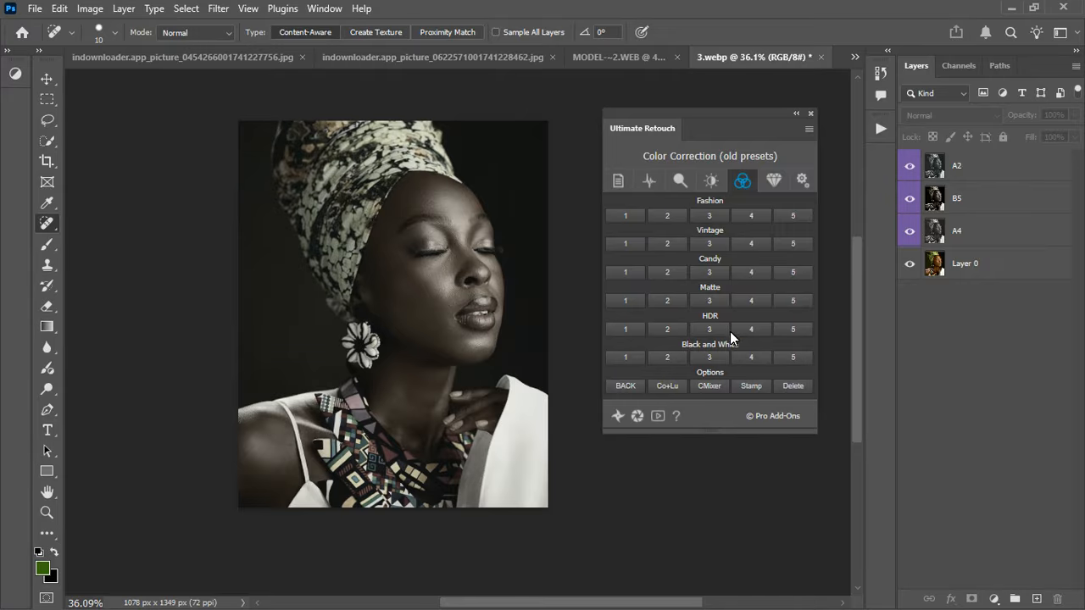
click(757, 332)
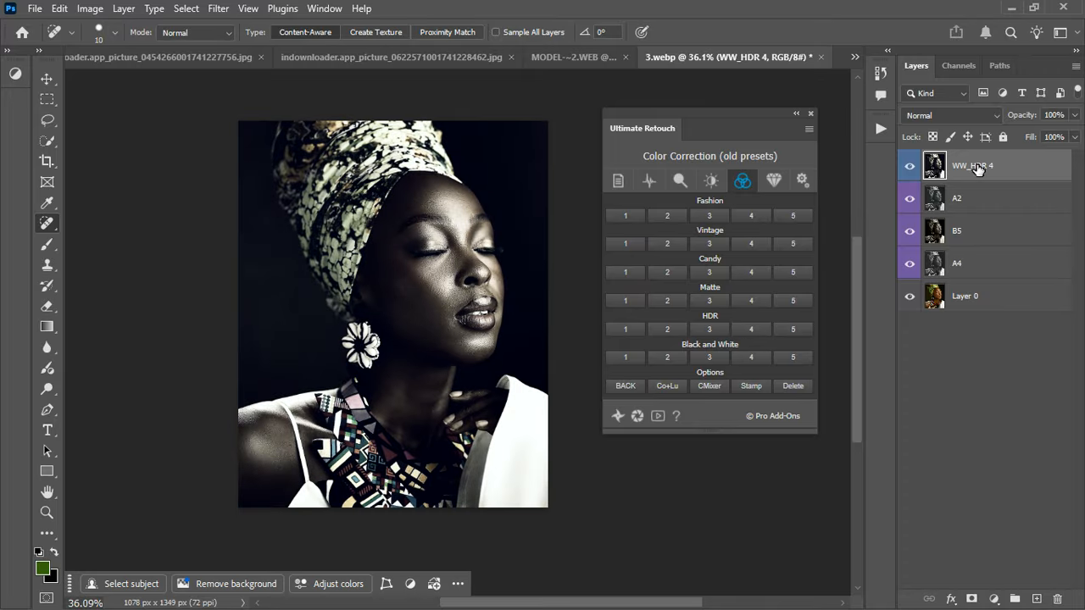
click(910, 168)
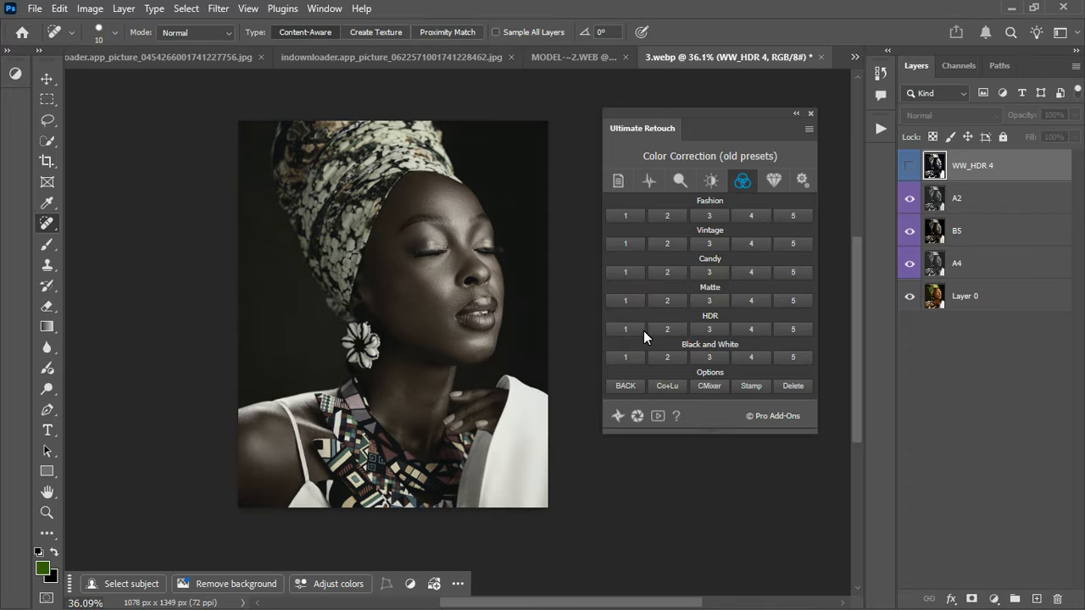
Step: Add the old HDR 1 preset on top, lower its opacity to 33%, and toggle Layer 0's visibility off and on
click(639, 330)
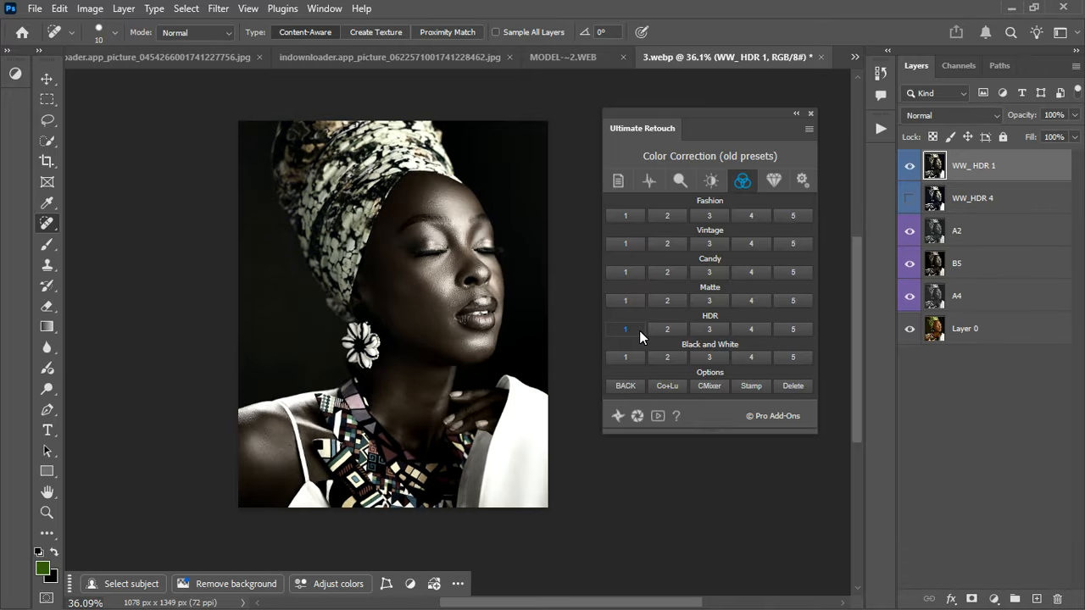
click(1073, 137)
drag(1071, 136, 1025, 135)
click(911, 332)
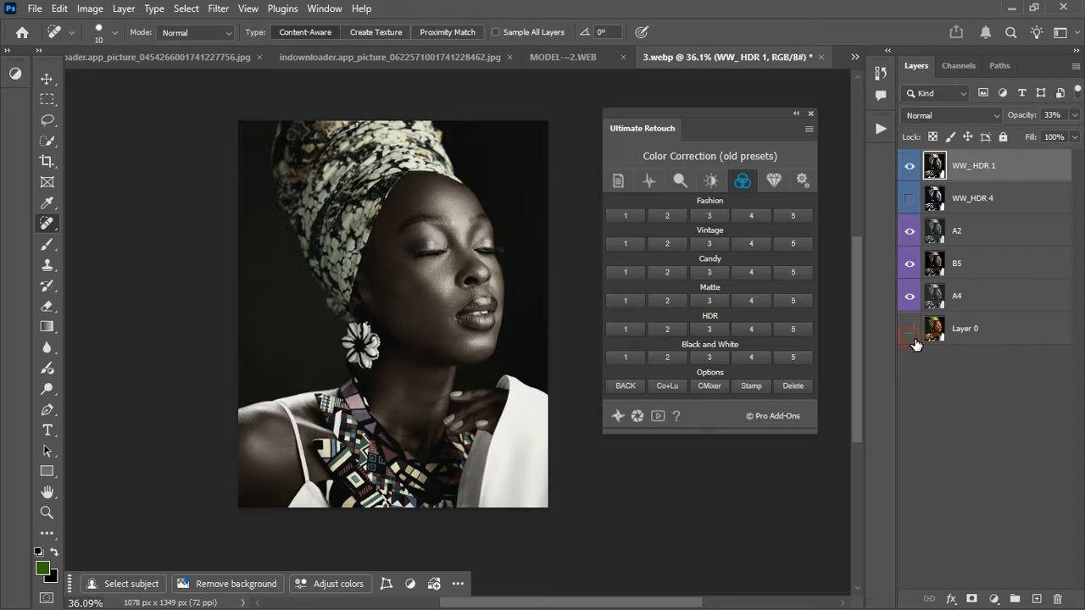
click(912, 335)
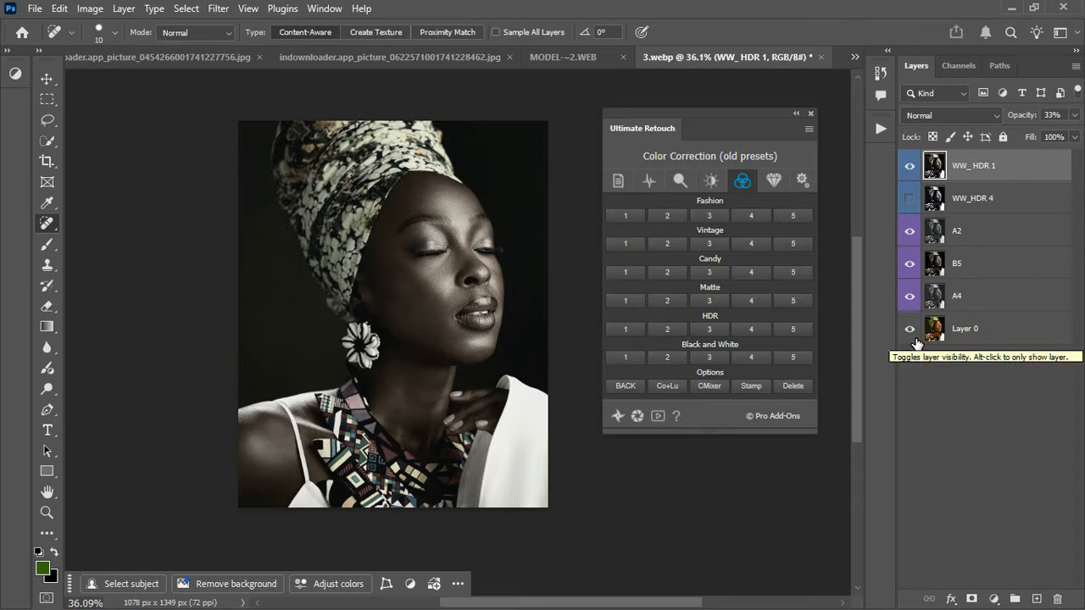
click(967, 334)
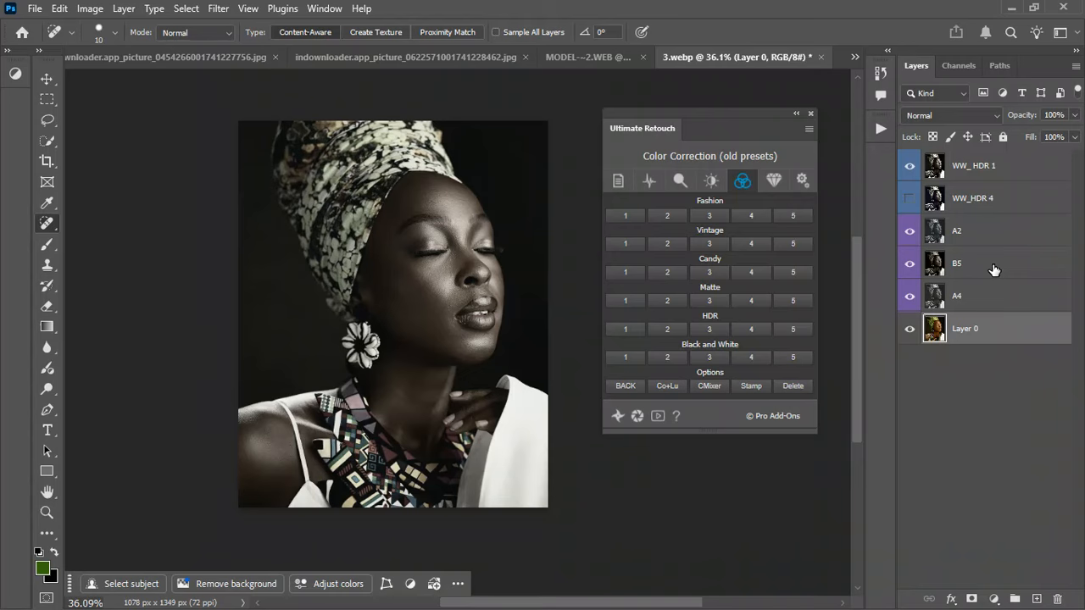
mouse_move(994, 270)
click(751, 243)
click(999, 296)
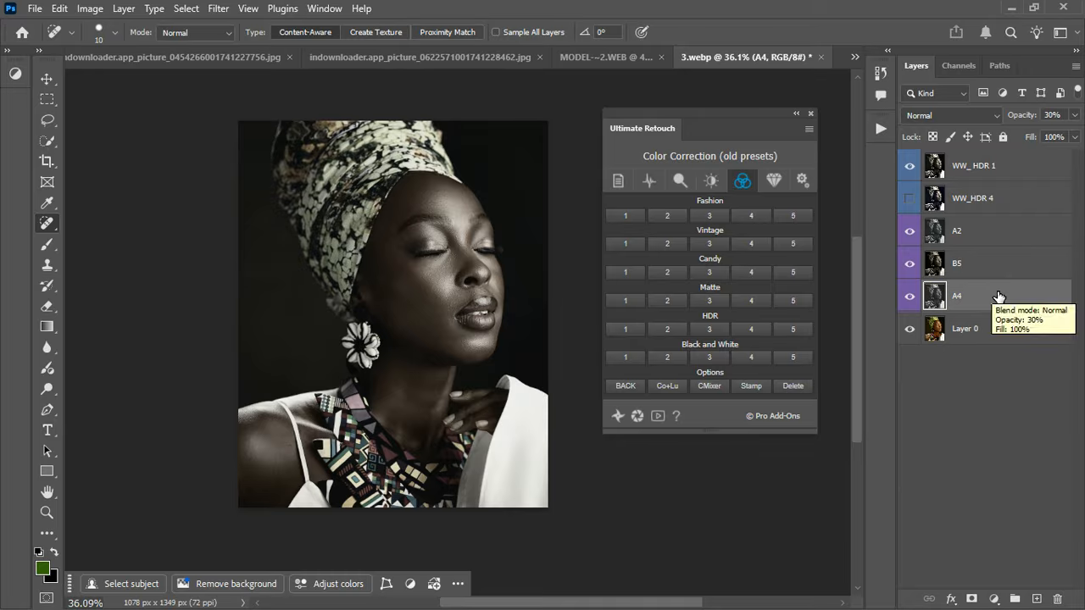